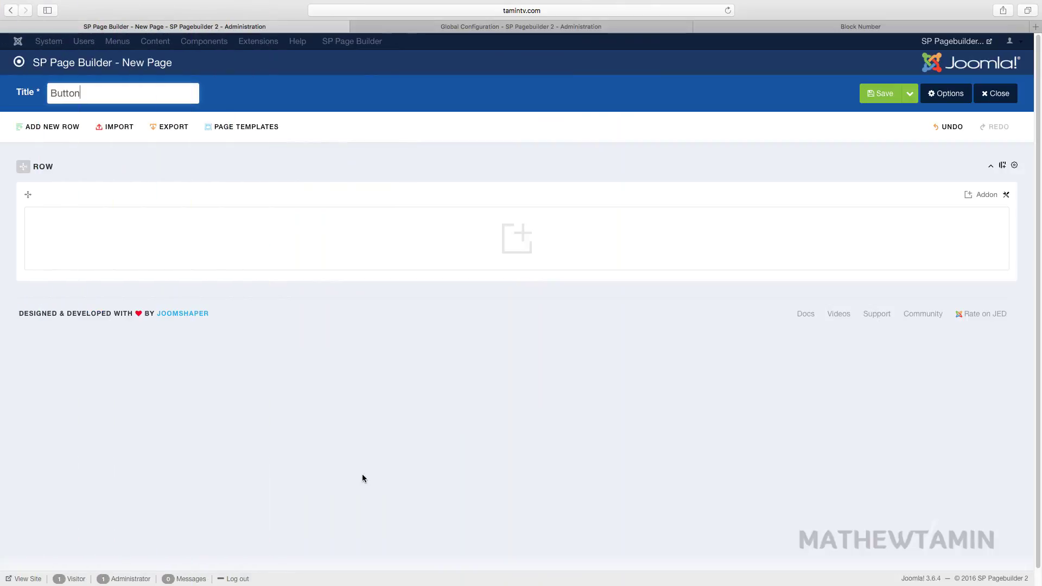
- Add a Button addon to the empty column from the Addons List
click(516, 238)
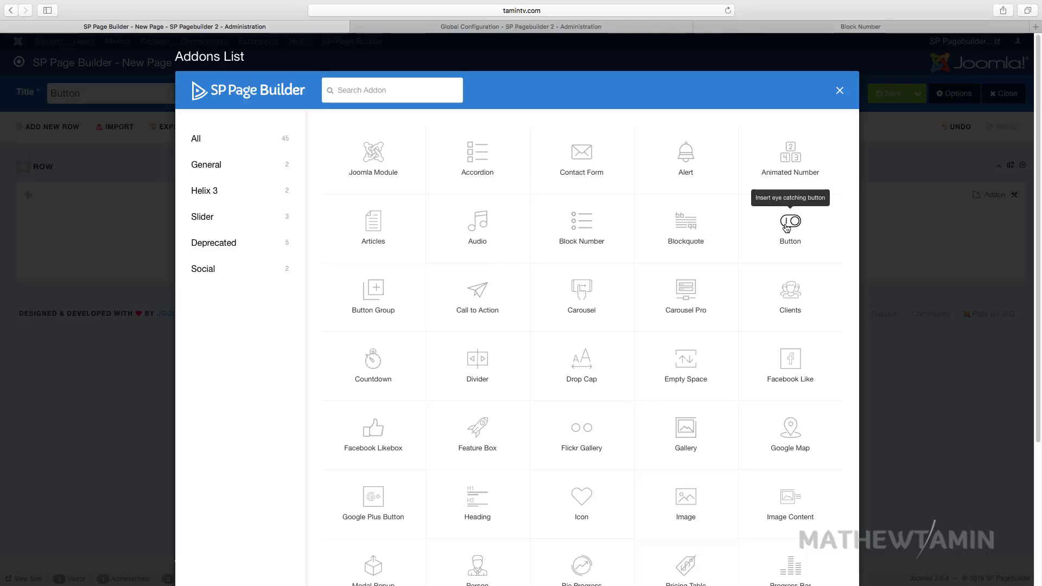
click(787, 225)
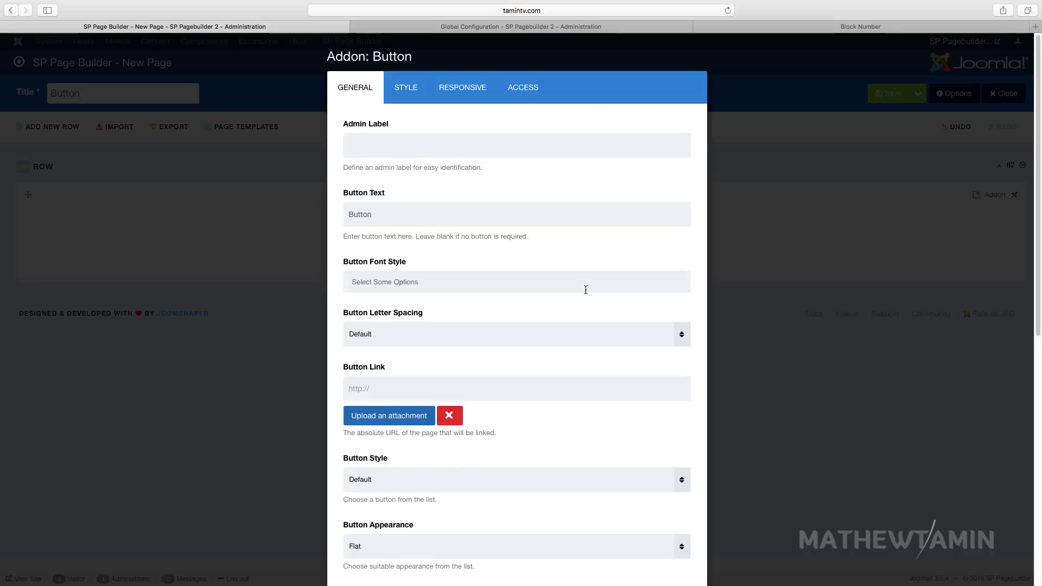
- Replace the default button text with 'Click Here Now'
double_click(385, 217)
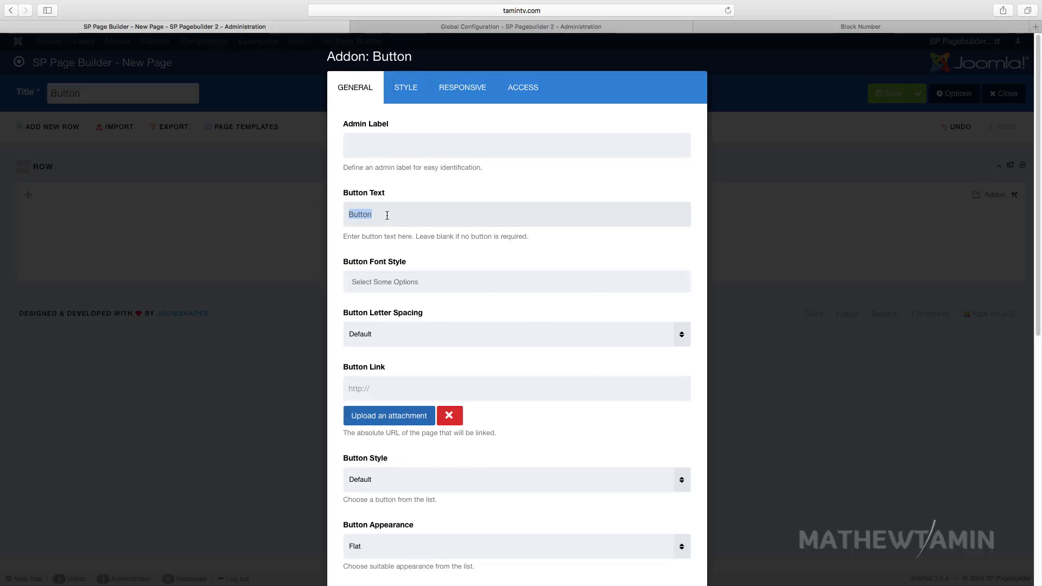
click(411, 282)
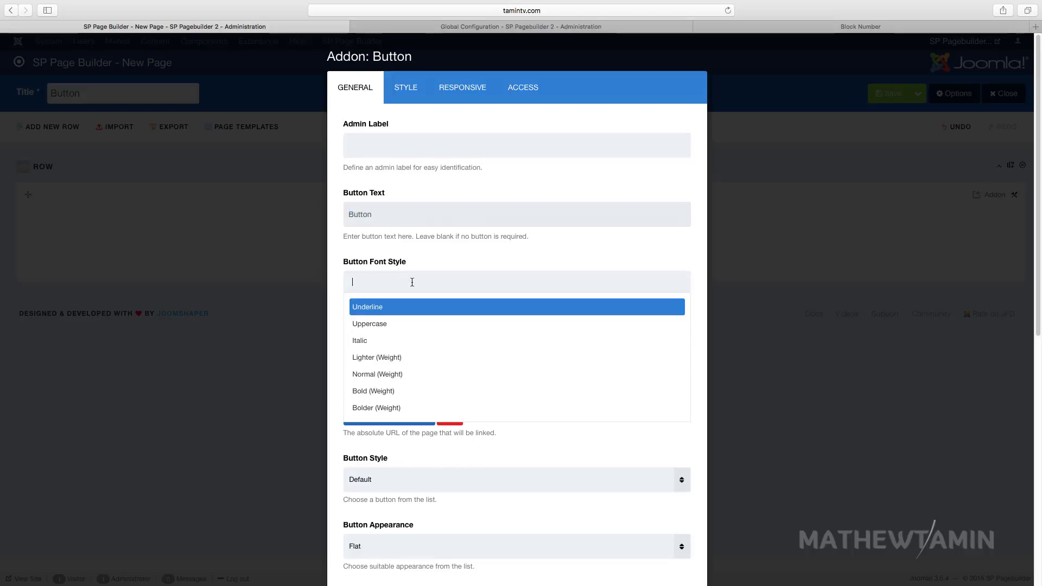
double_click(406, 205)
text(Click Here Now)
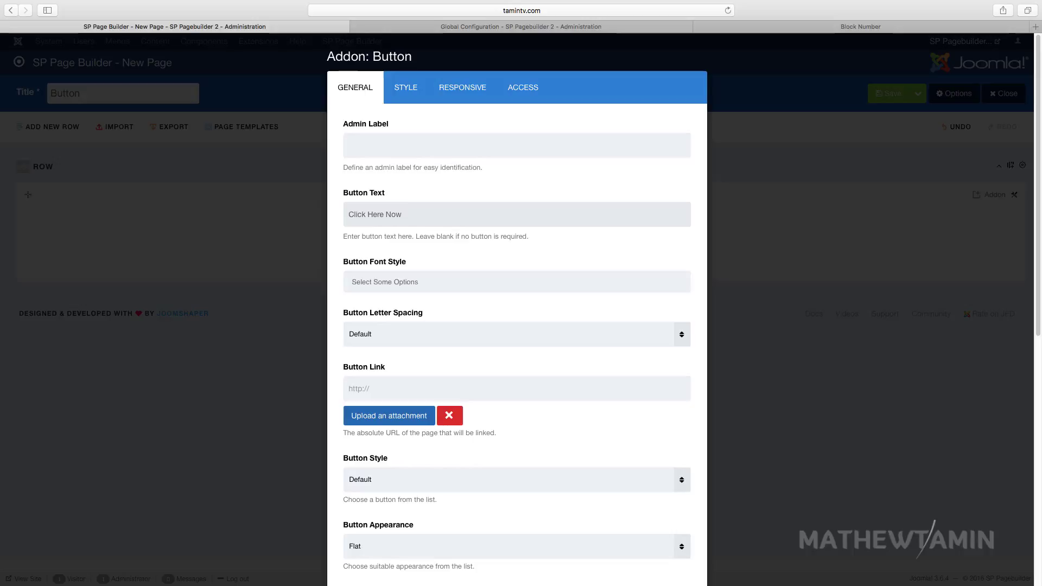
- Set the button font style to Bolder (Weight) and letter spacing to 5px
scroll(385, 266, down, 1)
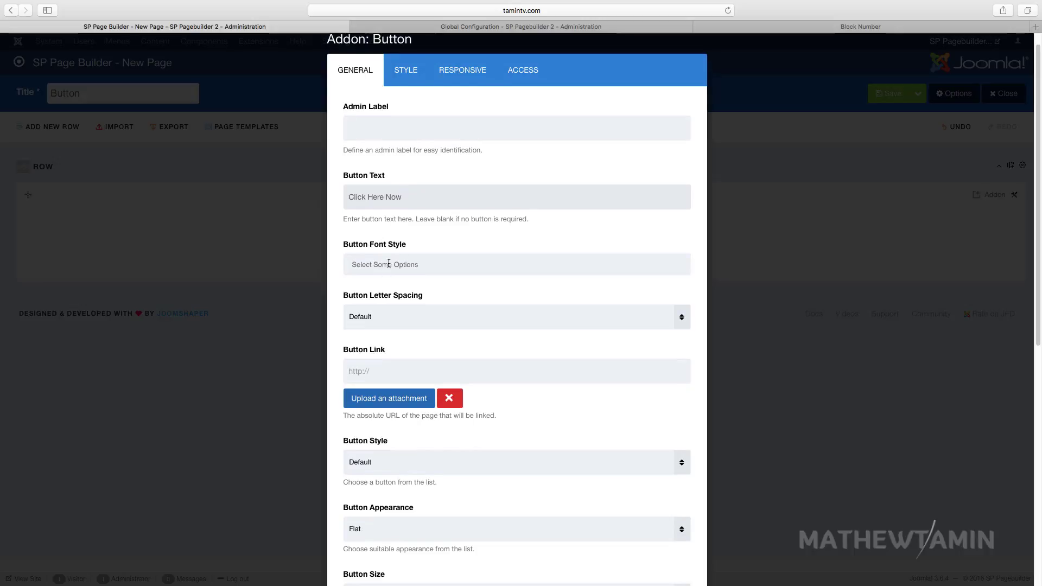
click(389, 264)
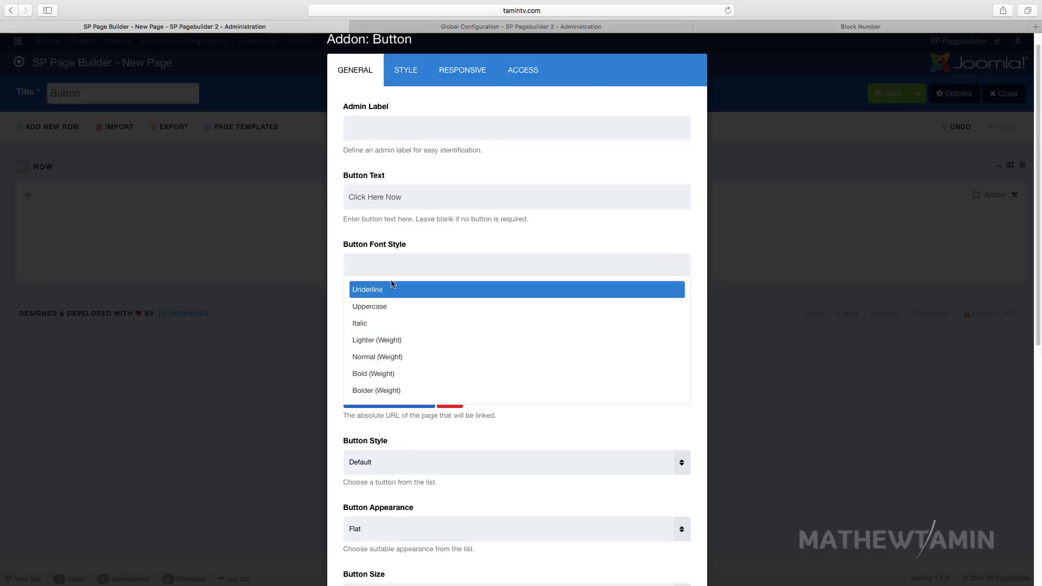
click(404, 390)
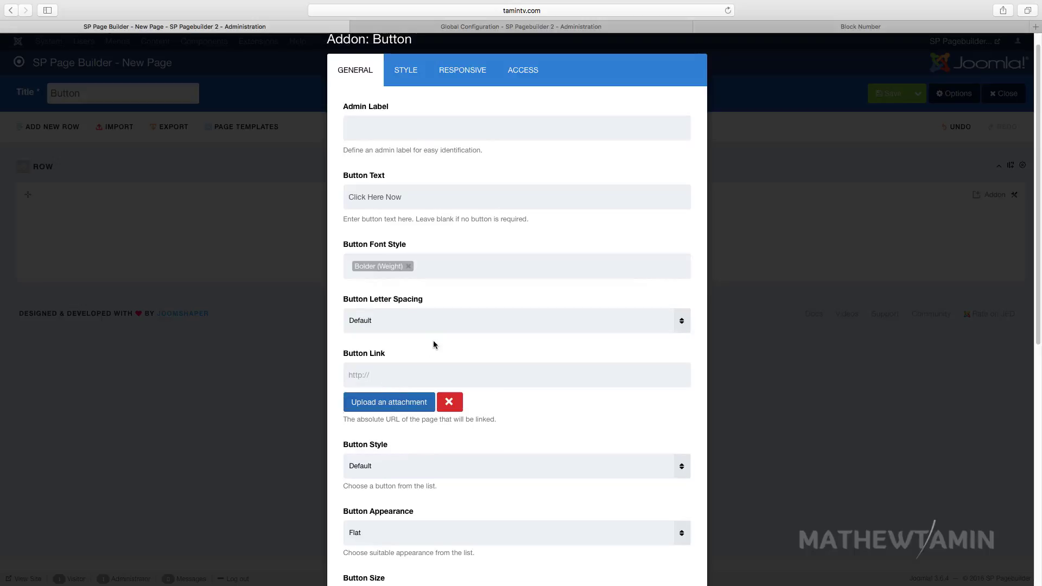
scroll(433, 340, down, 1)
click(384, 308)
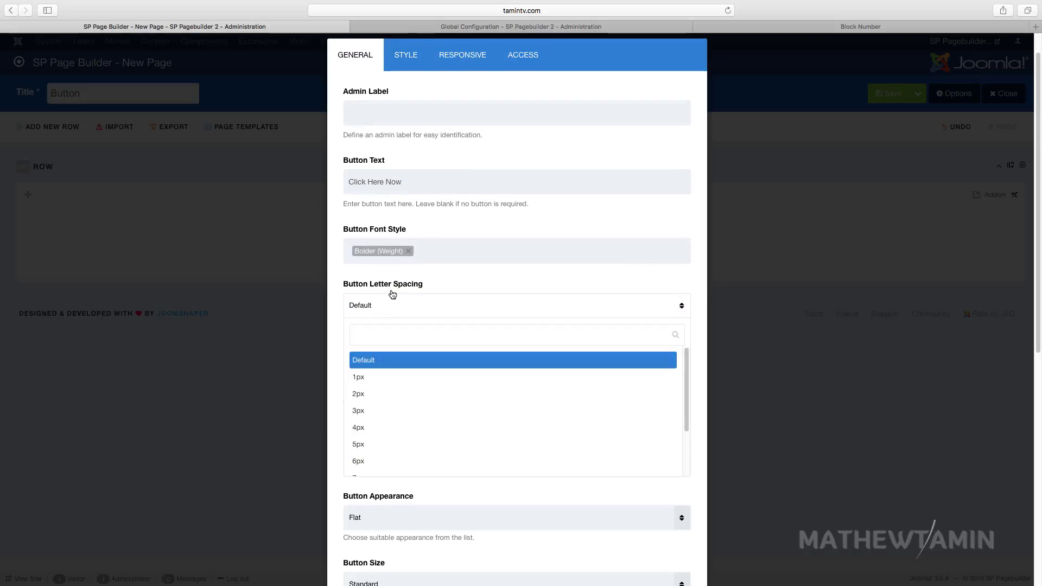
click(380, 444)
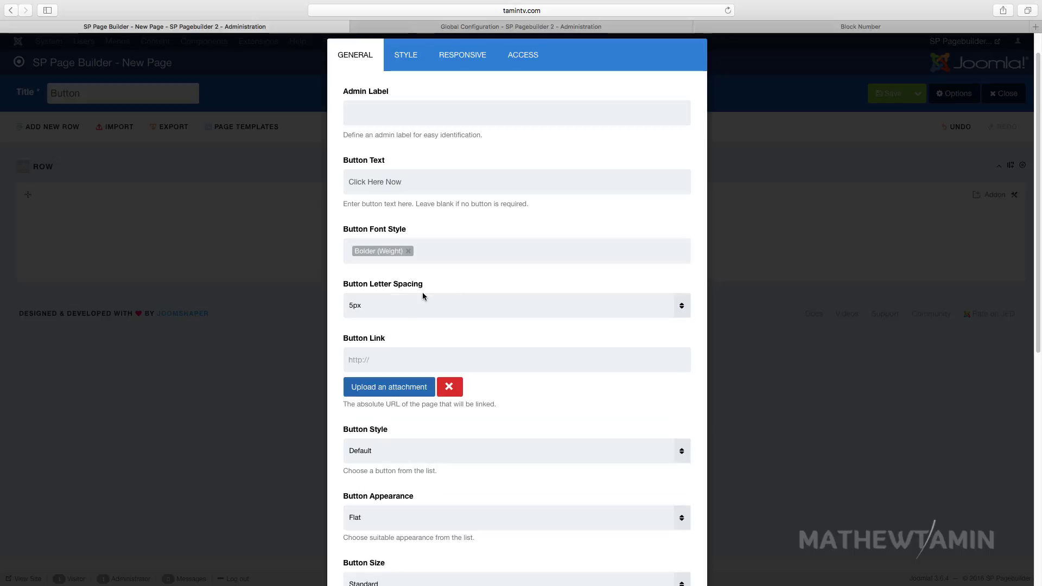
scroll(461, 348, down, 2)
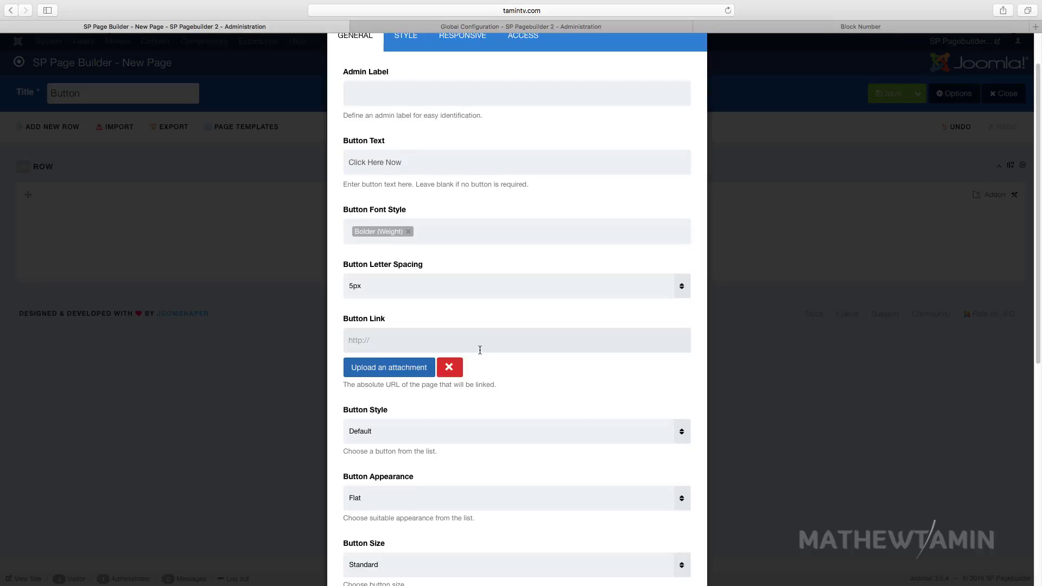
- Upload california-state-funk.mp3 and insert california-state-funk1.mp3 as the button's link
click(388, 370)
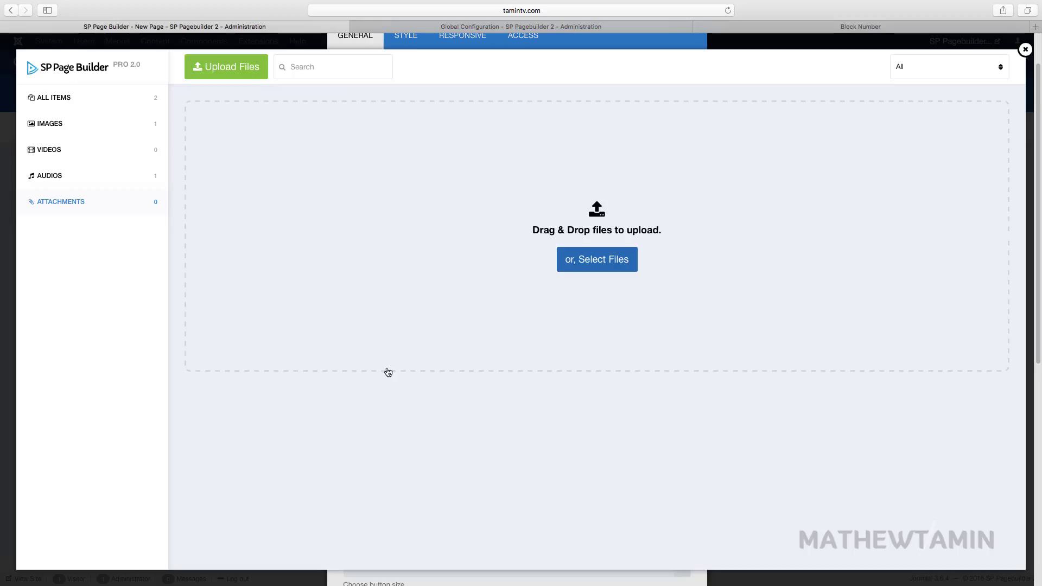
click(70, 127)
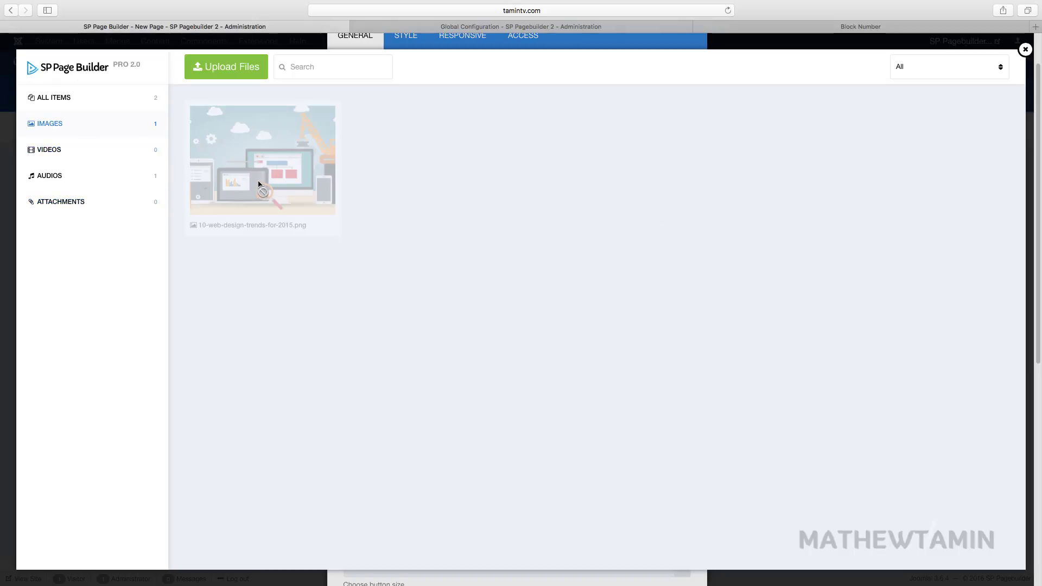
click(77, 202)
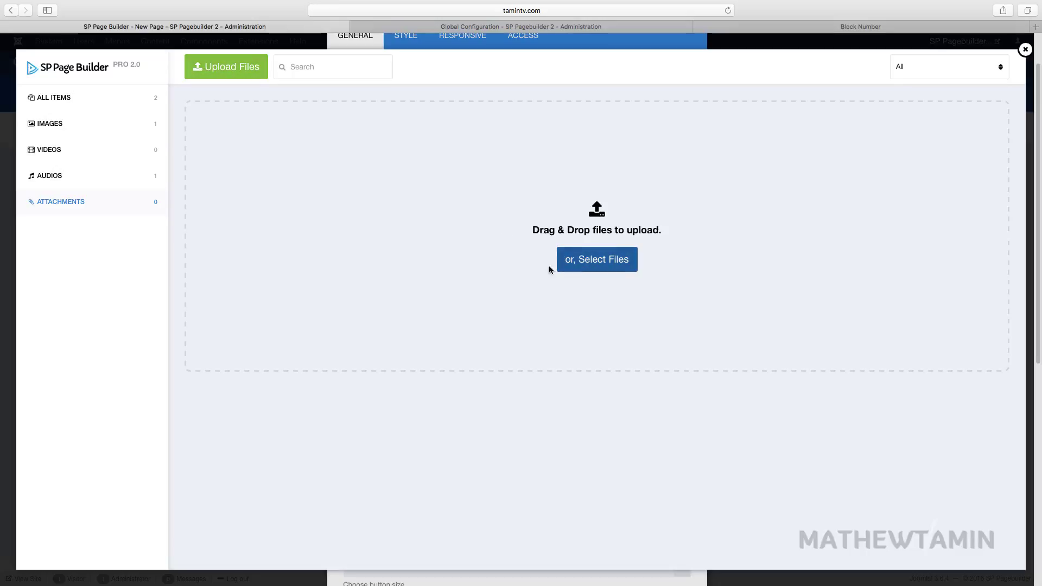
click(580, 269)
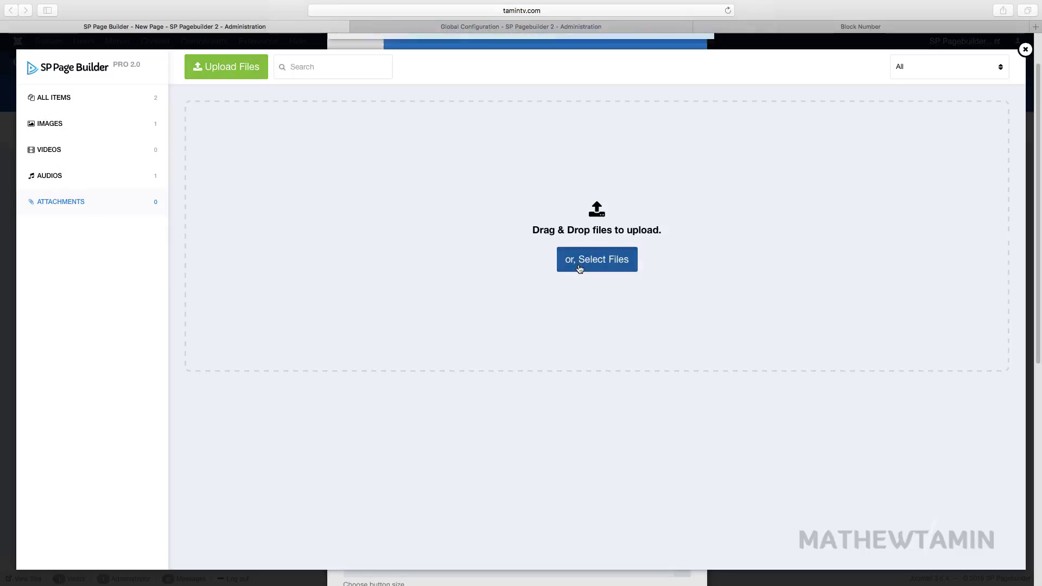
click(654, 82)
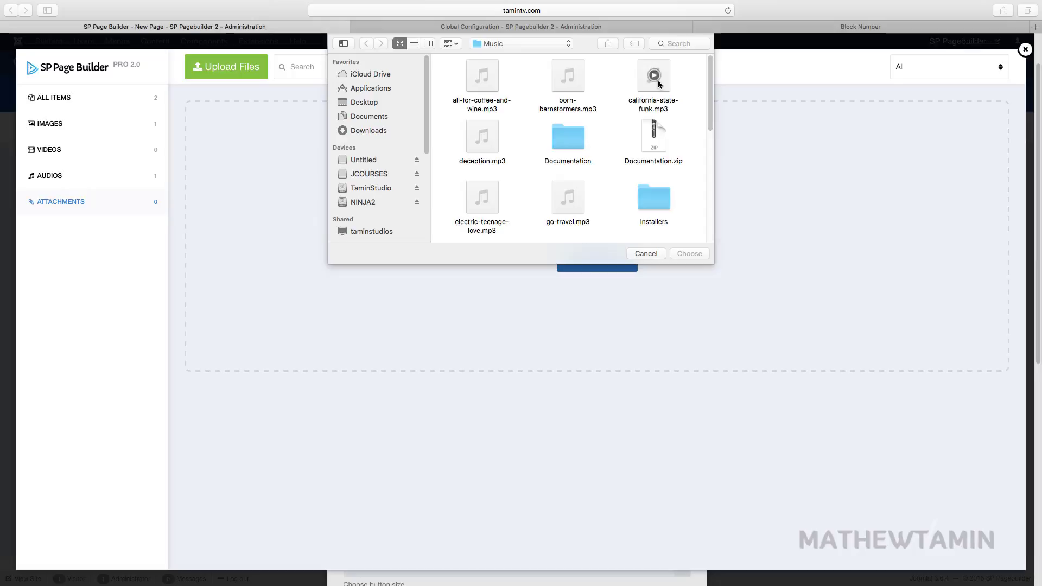
double_click(643, 82)
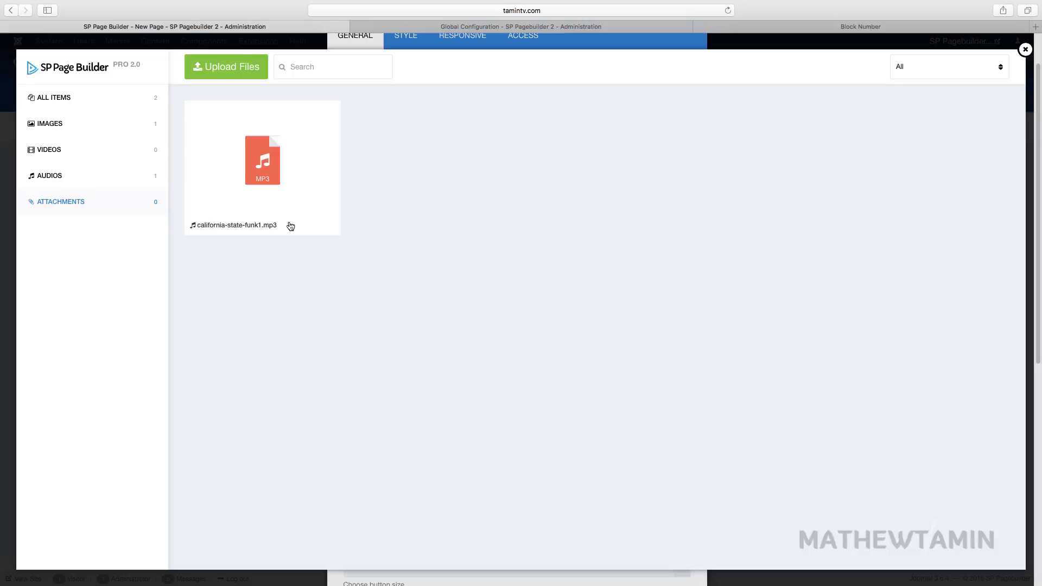
click(251, 185)
click(217, 67)
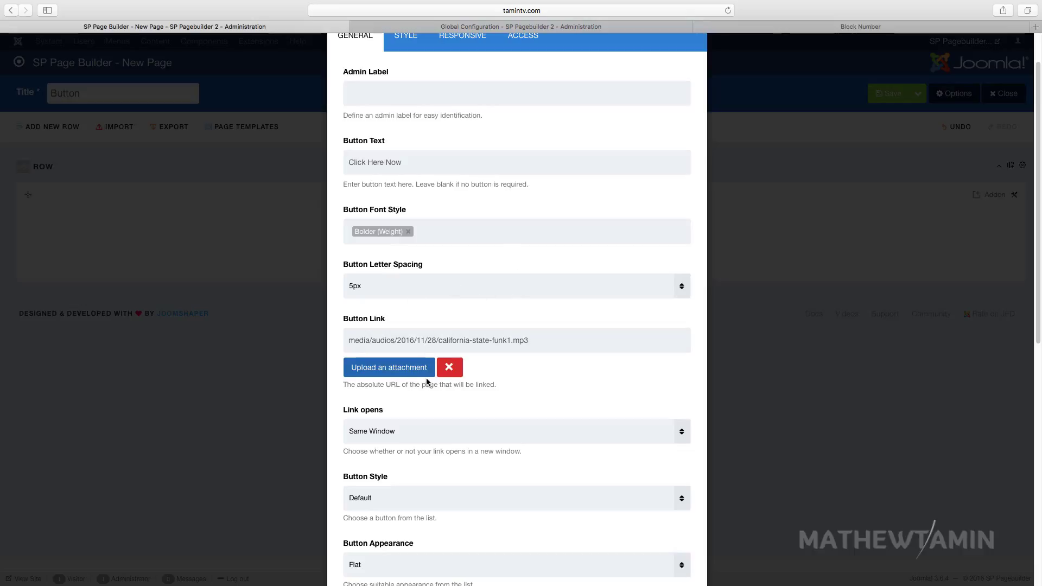
- Keep the button link opening in the same window
scroll(427, 382, down, 1)
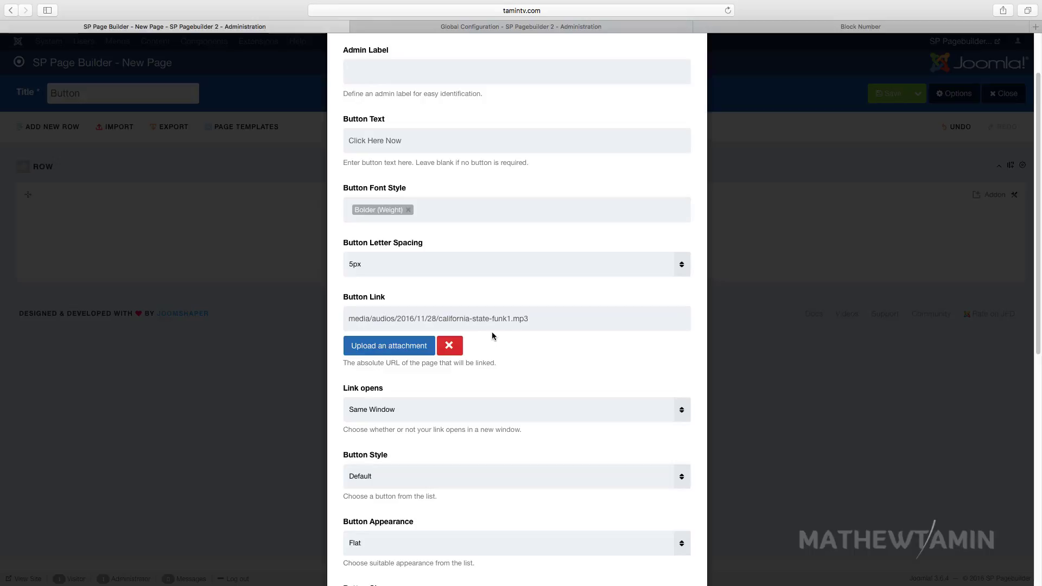
scroll(495, 341, down, 2)
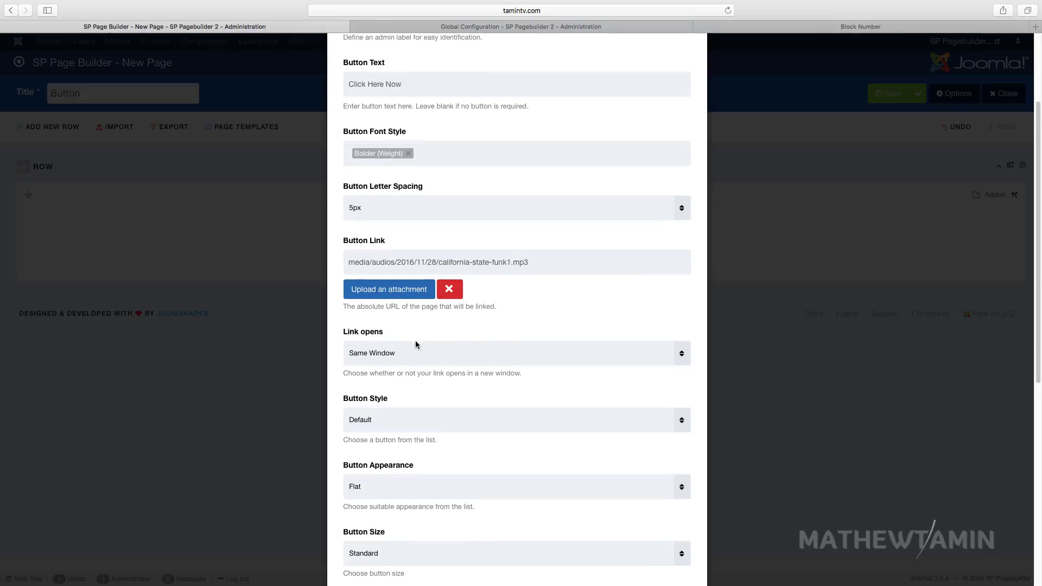
scroll(415, 342, down, 2)
click(408, 322)
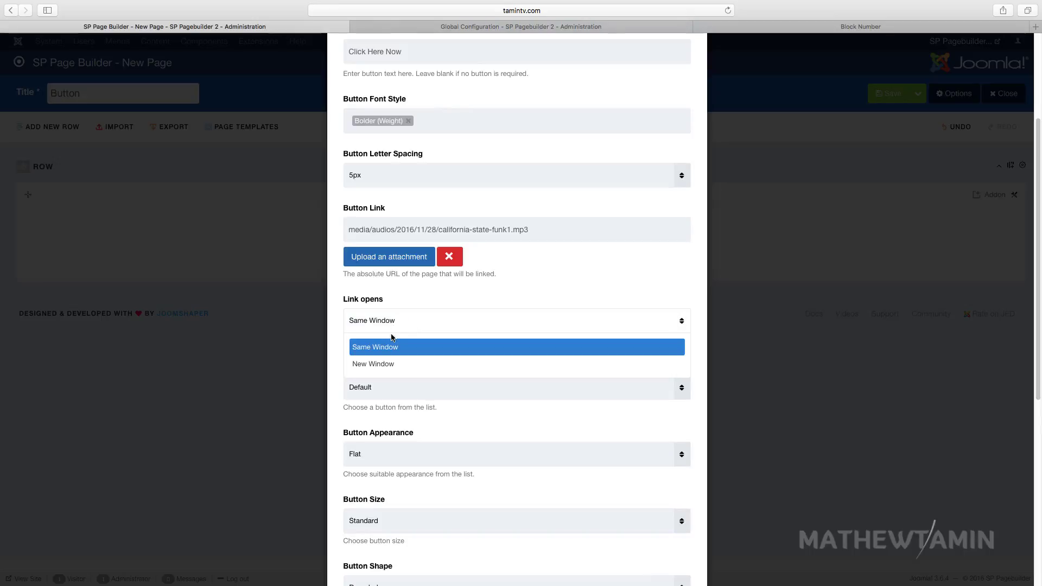
click(404, 307)
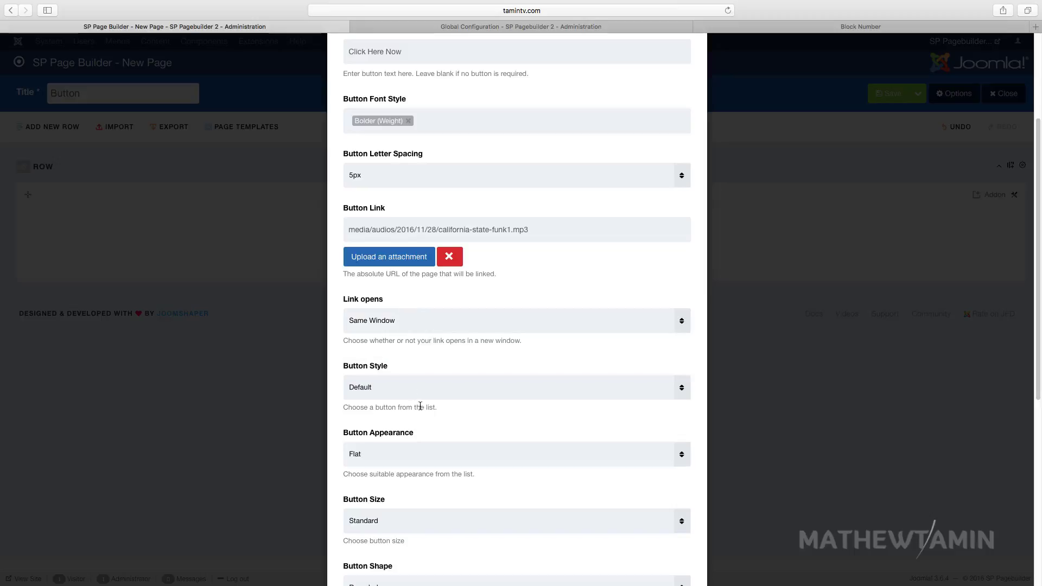
- Set the button style to Primary and keep the Flat appearance
scroll(420, 407, down, 2)
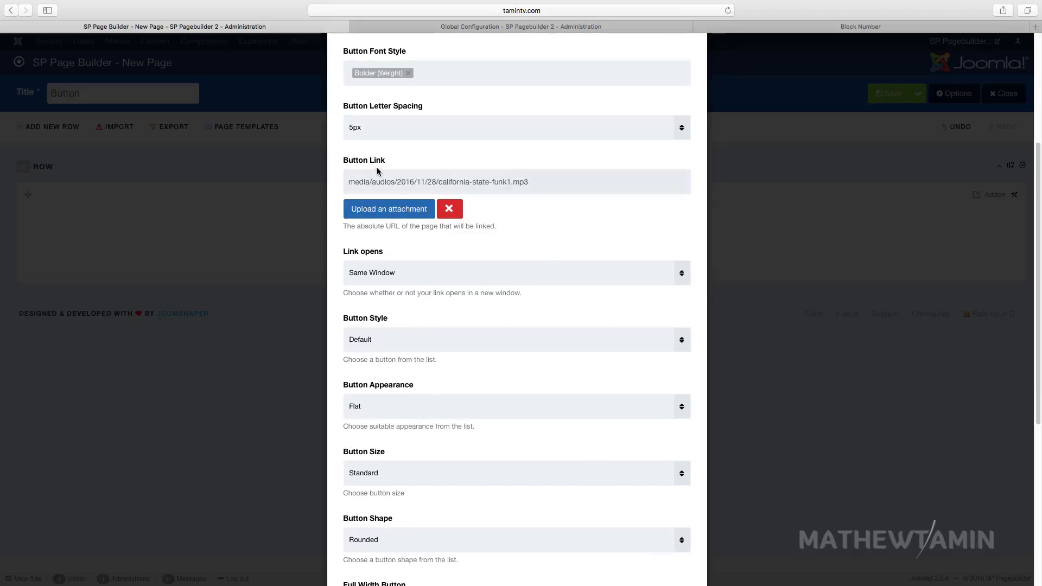
key(shift+Tab)
scroll(420, 396, down, 3)
click(386, 266)
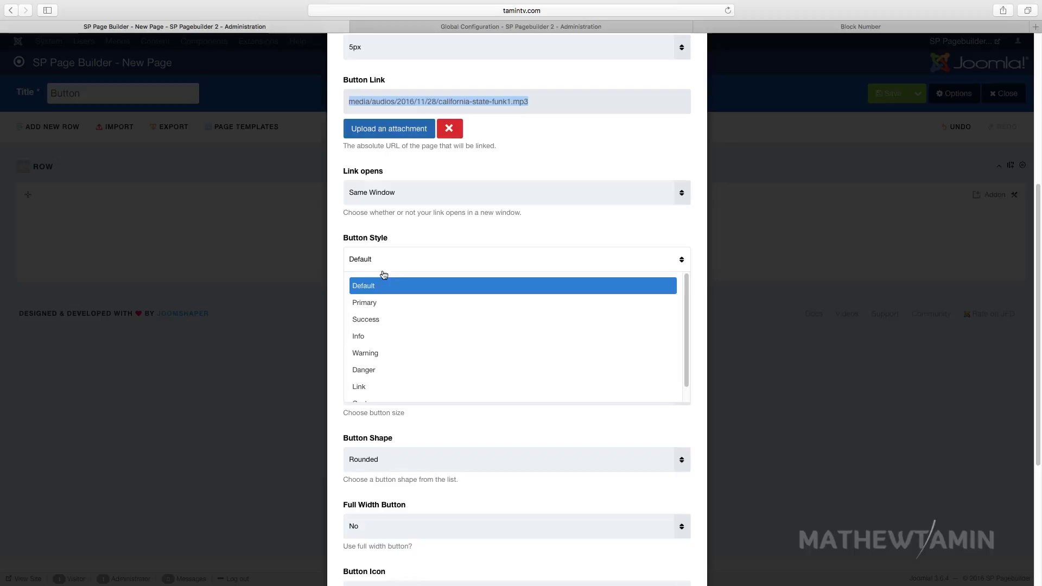
click(386, 308)
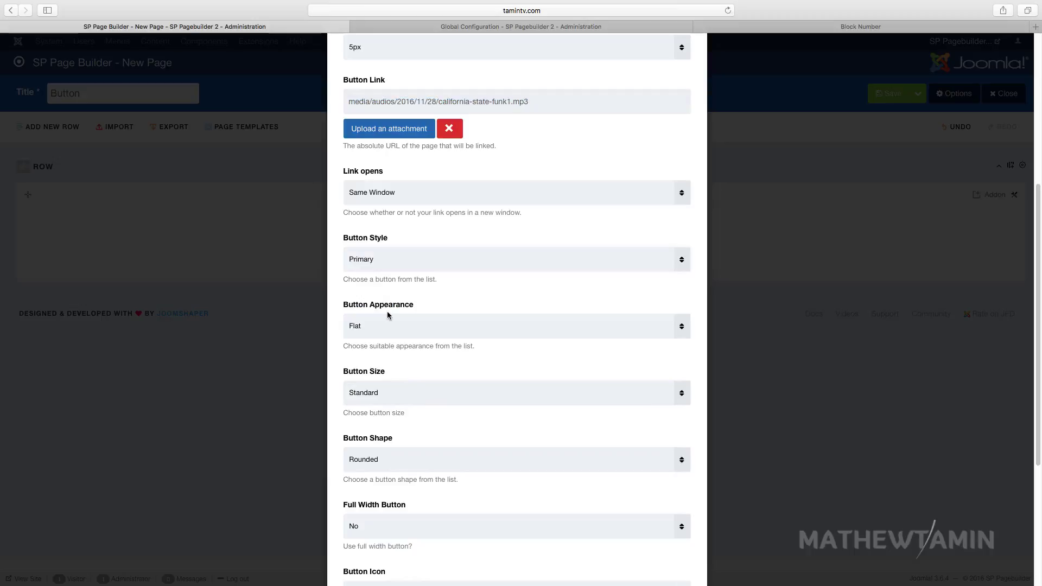
click(401, 329)
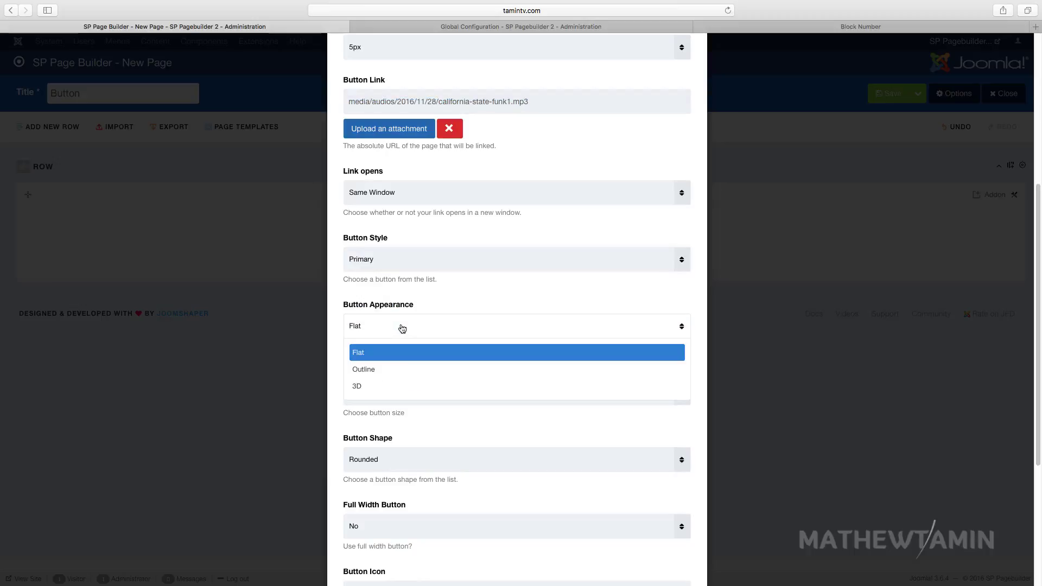
click(384, 354)
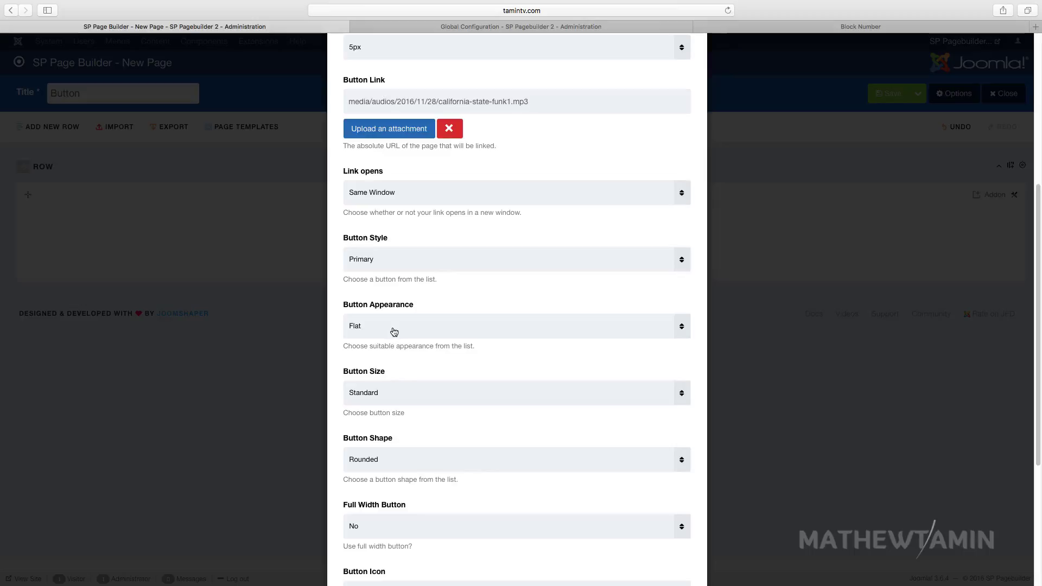
scroll(405, 388, down, 1)
scroll(408, 389, down, 2)
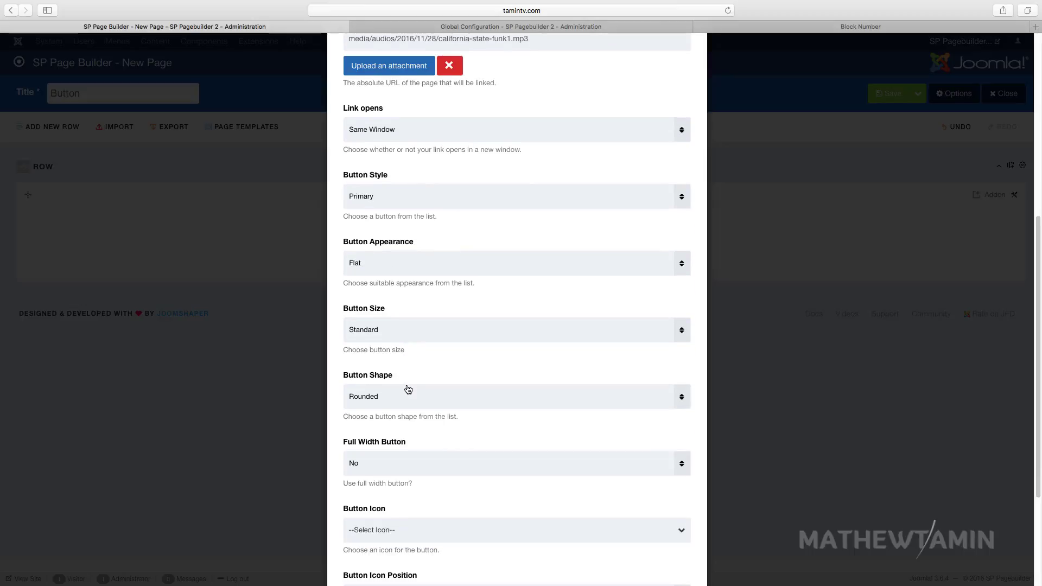
- Make the button Extra Large and keep its Rounded shape
click(374, 330)
click(382, 391)
scroll(414, 412, down, 3)
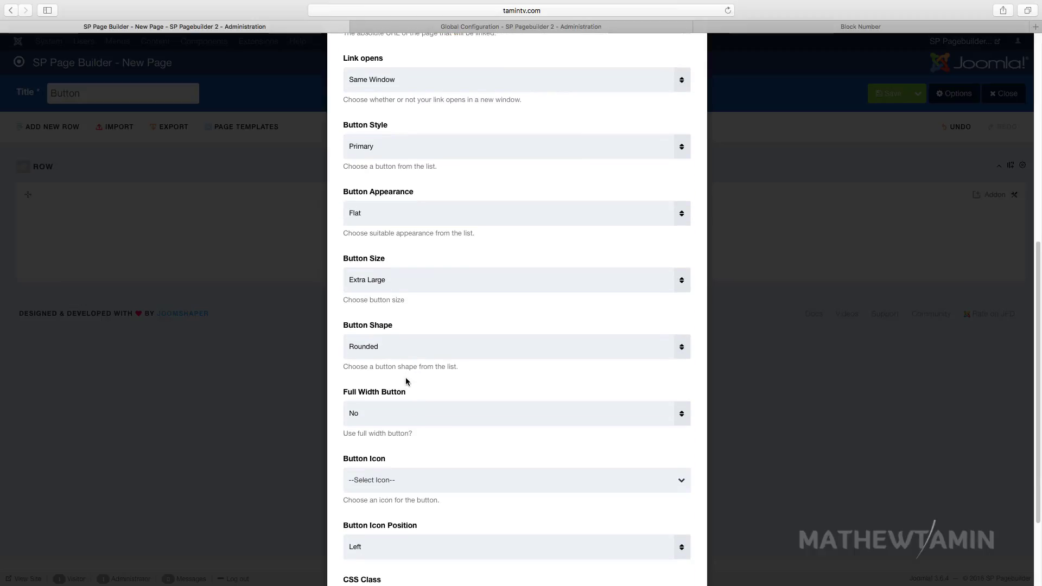
click(388, 346)
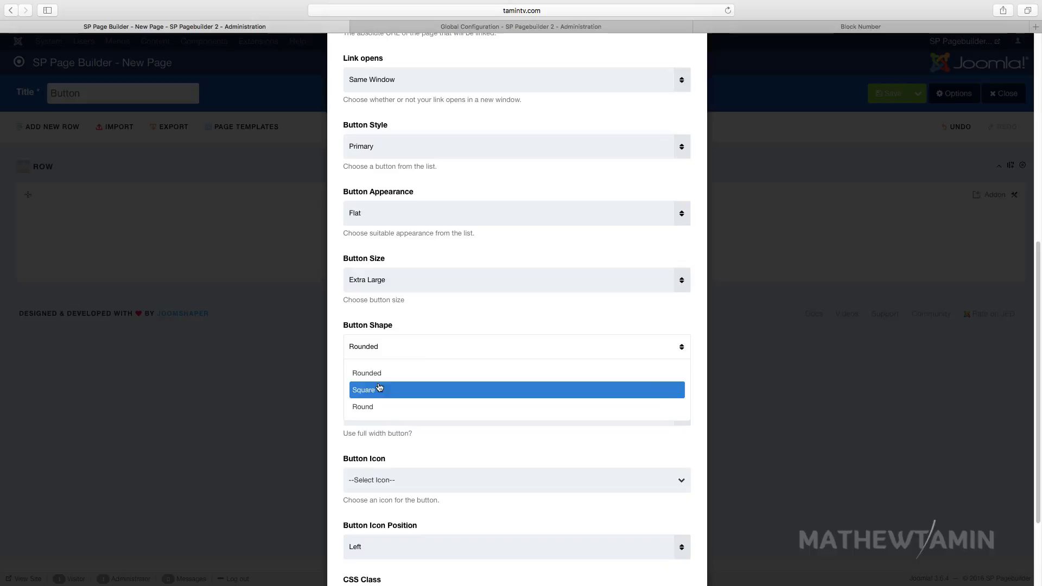
click(379, 373)
- Make the button full width with the android icon, then apply the settings
scroll(424, 430, down, 5)
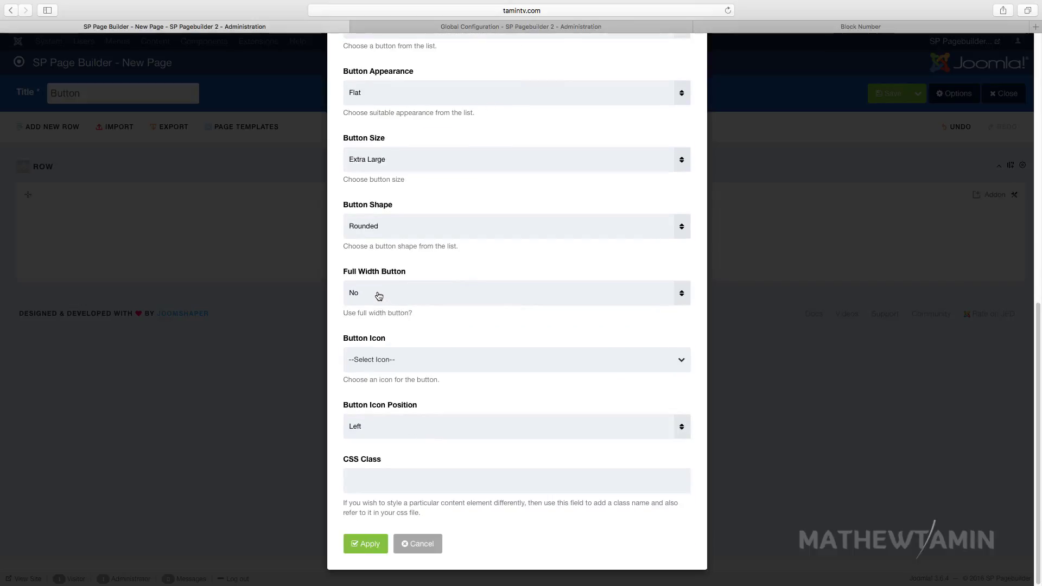
click(378, 295)
click(376, 337)
click(407, 364)
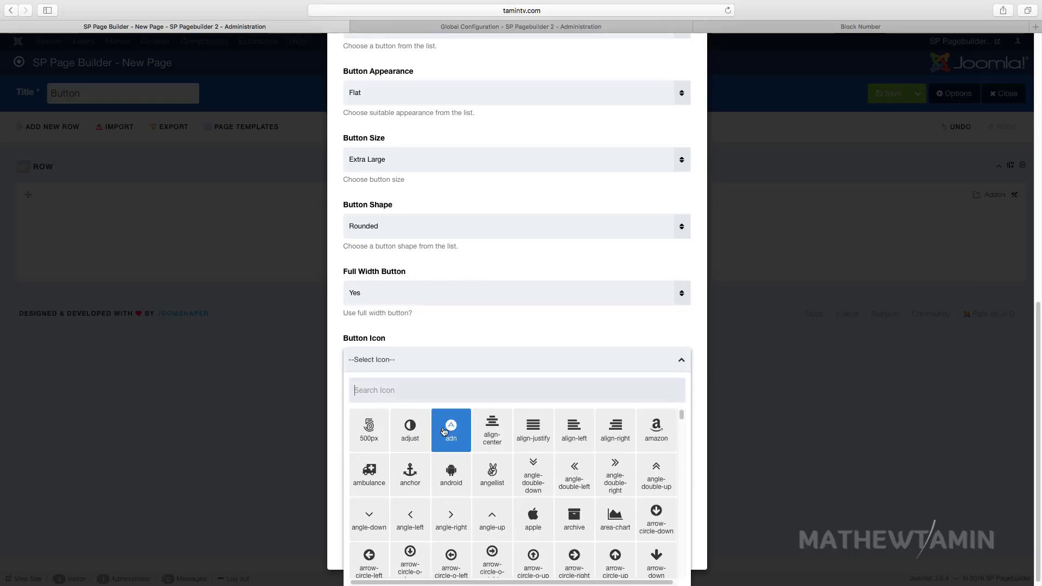
click(454, 481)
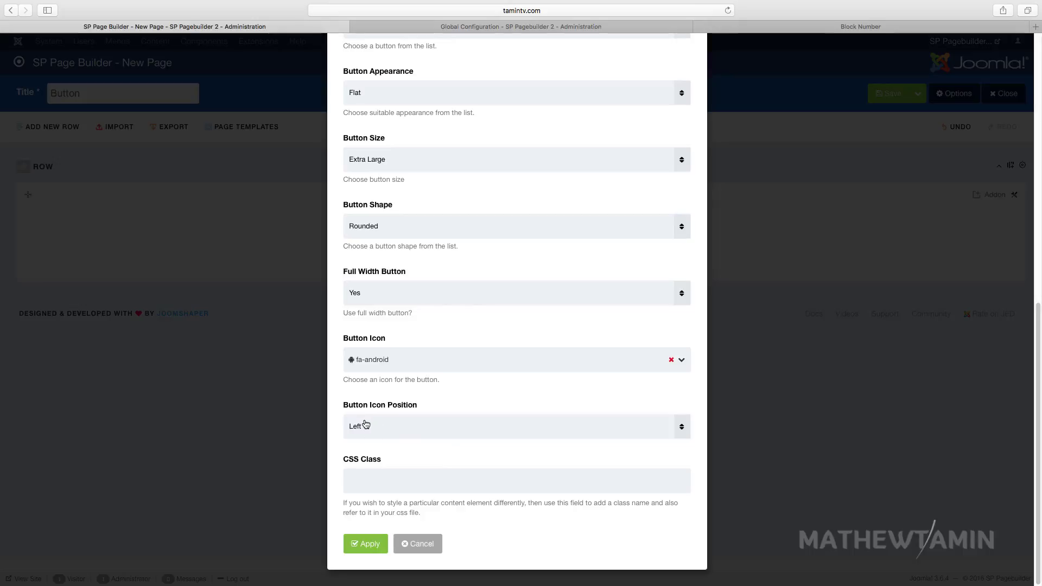
click(369, 545)
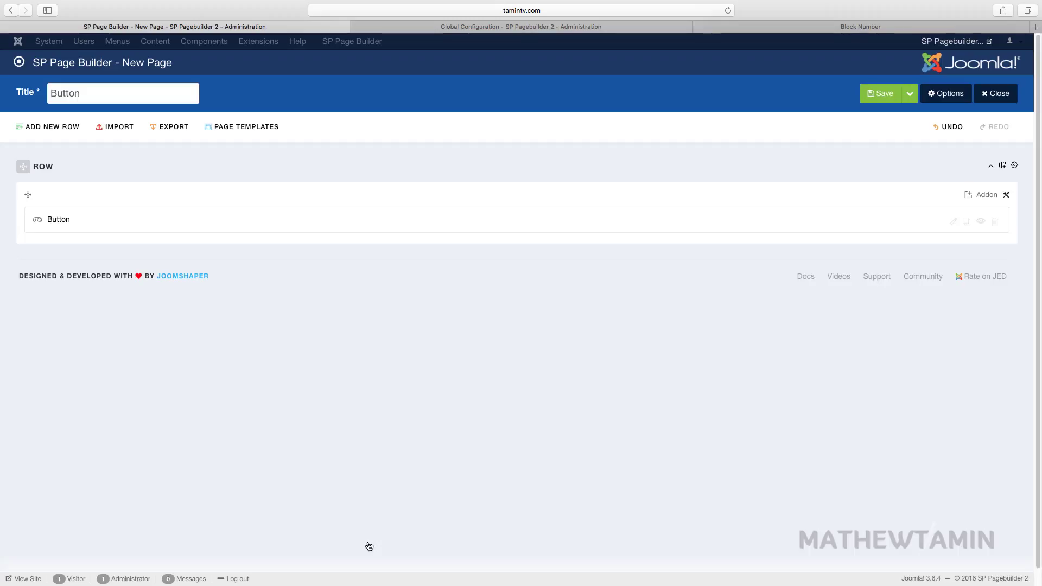
- Save the page, test the button's MP3 link in the frontend editor, and reopen its settings
click(883, 94)
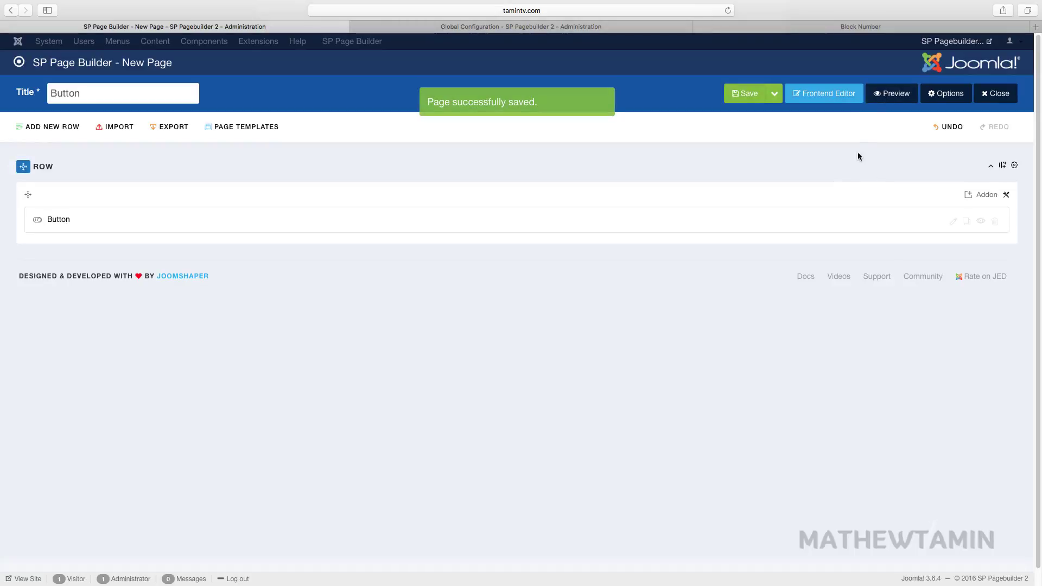
click(823, 93)
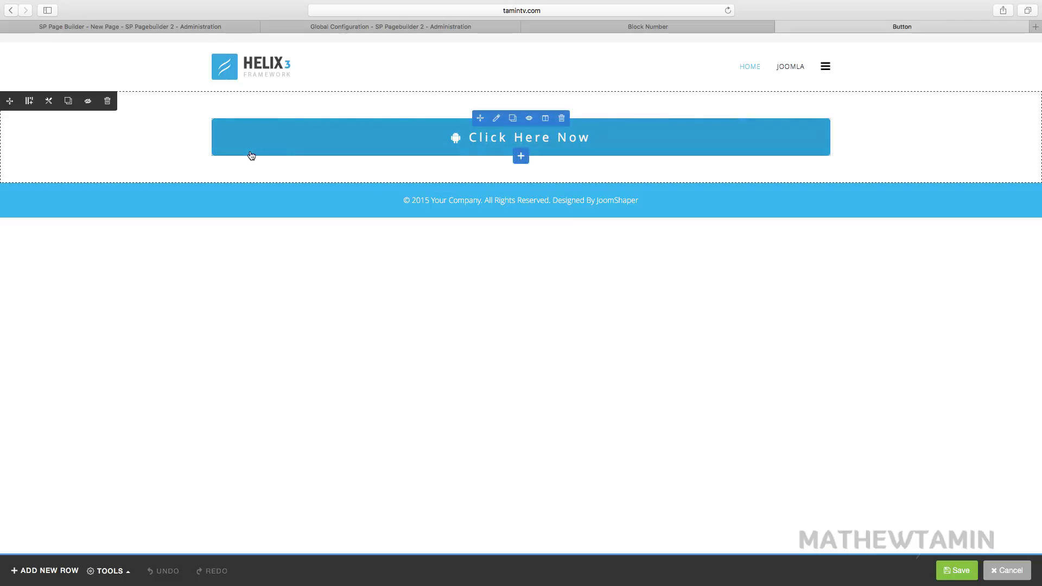
click(508, 143)
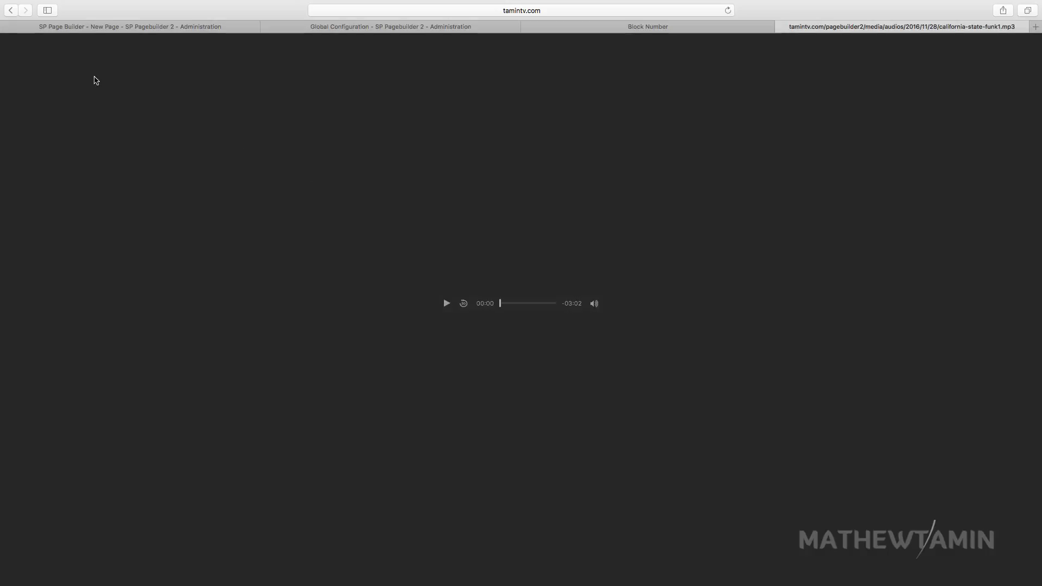
click(10, 10)
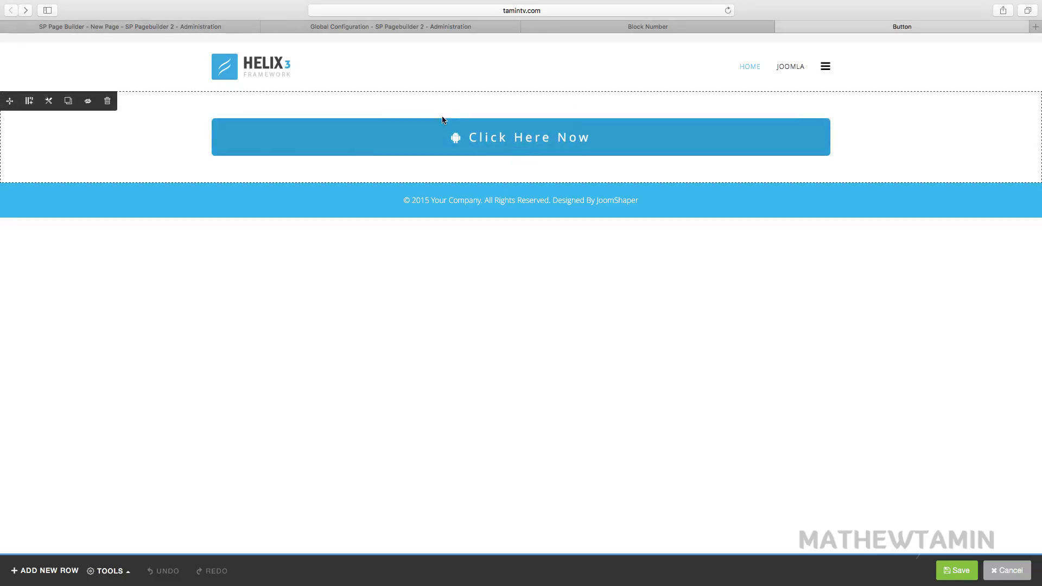
click(496, 117)
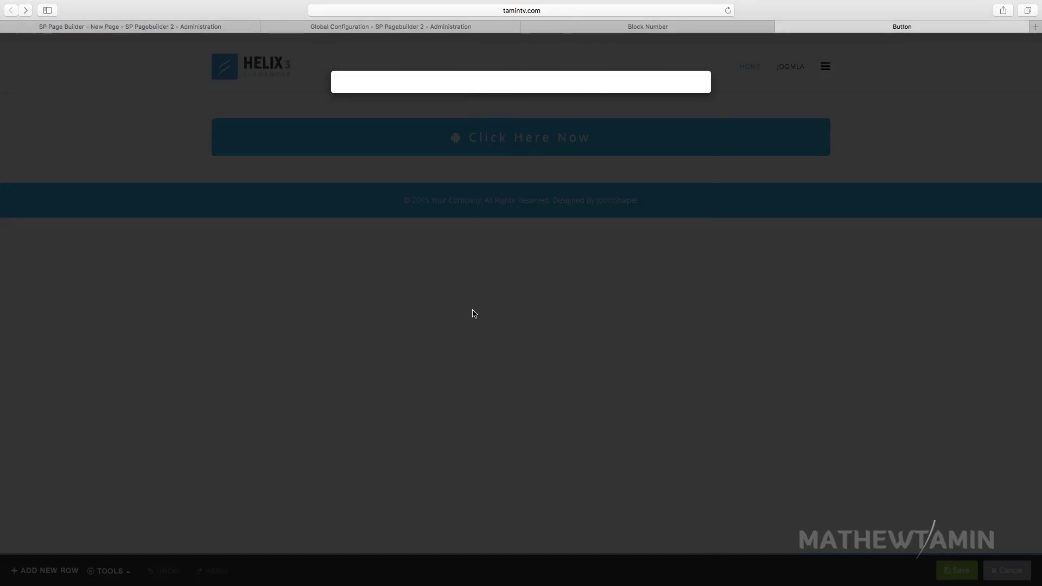
- Change the button style to Success with an Outline appearance
scroll(472, 313, down, 2)
scroll(473, 310, down, 7)
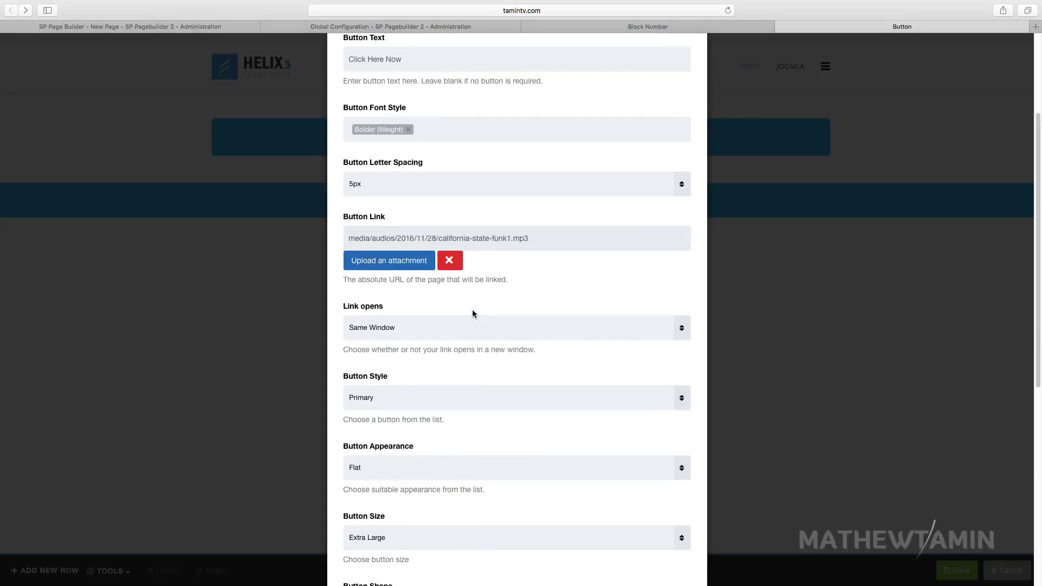
click(381, 219)
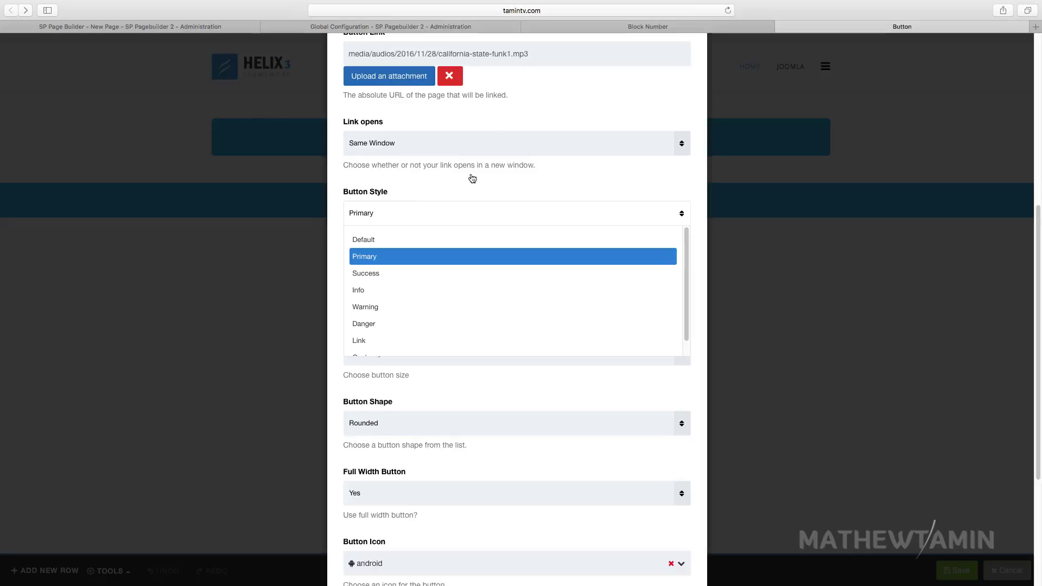
click(395, 275)
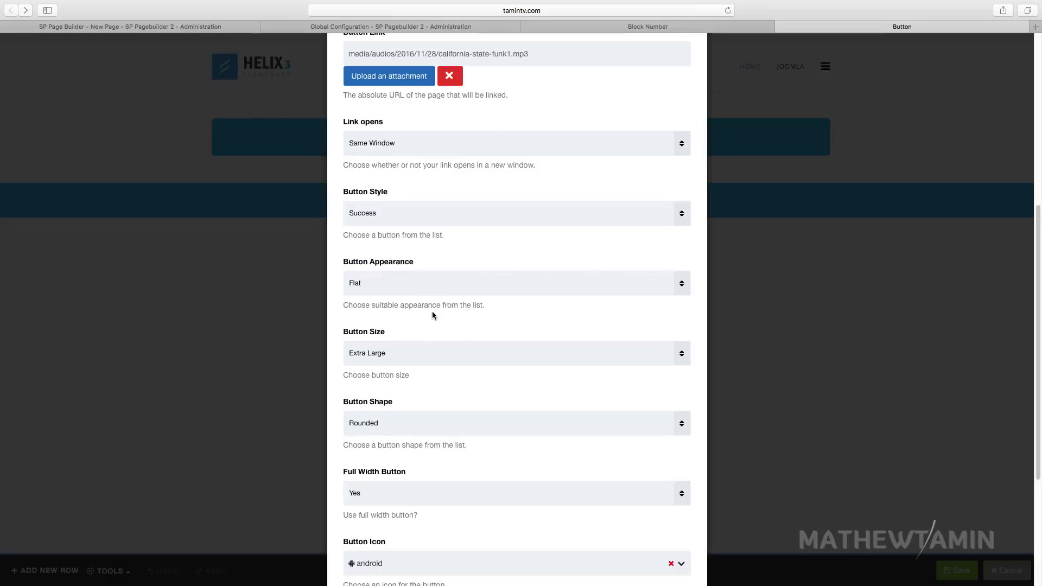
click(387, 286)
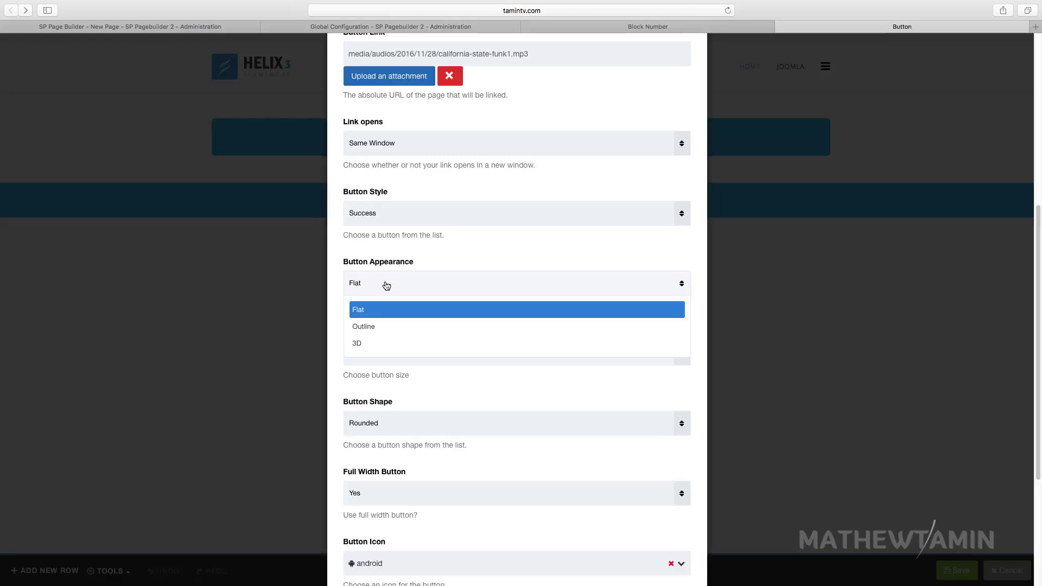
click(372, 327)
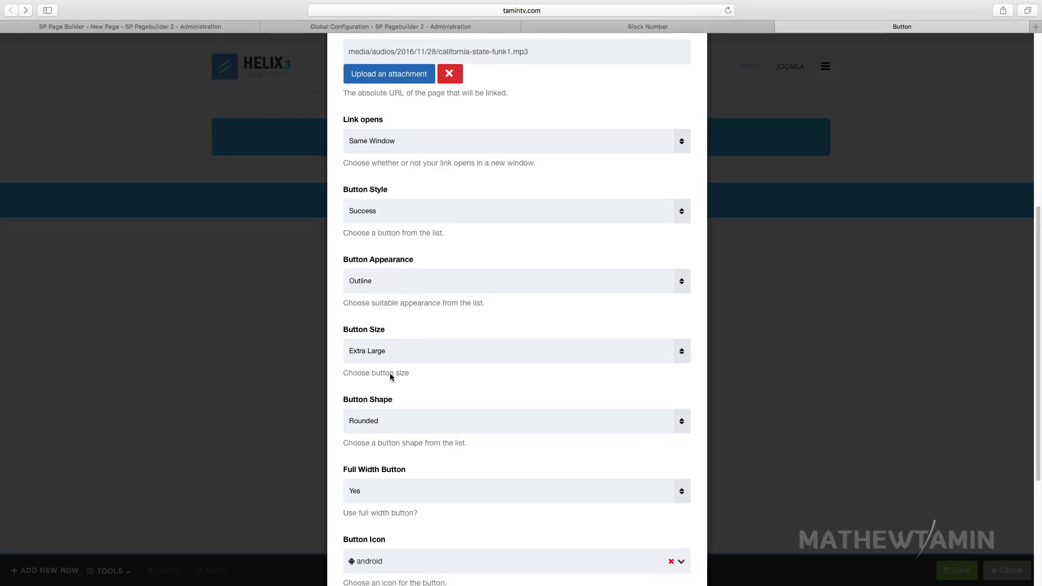
- Make the button Large, not full width, with a Square shape
scroll(391, 374, down, 3)
click(371, 260)
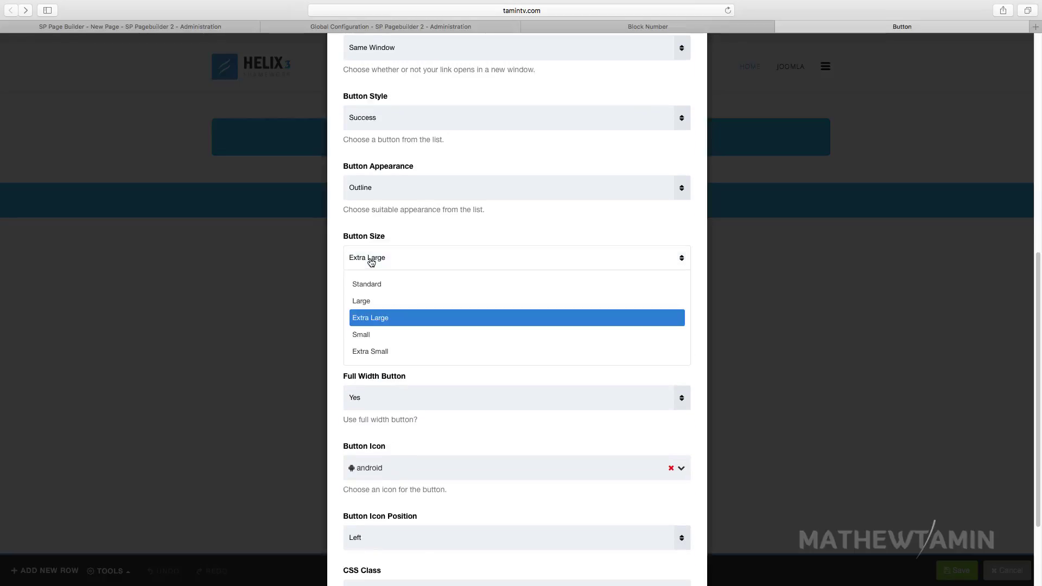
click(364, 300)
scroll(418, 396, down, 2)
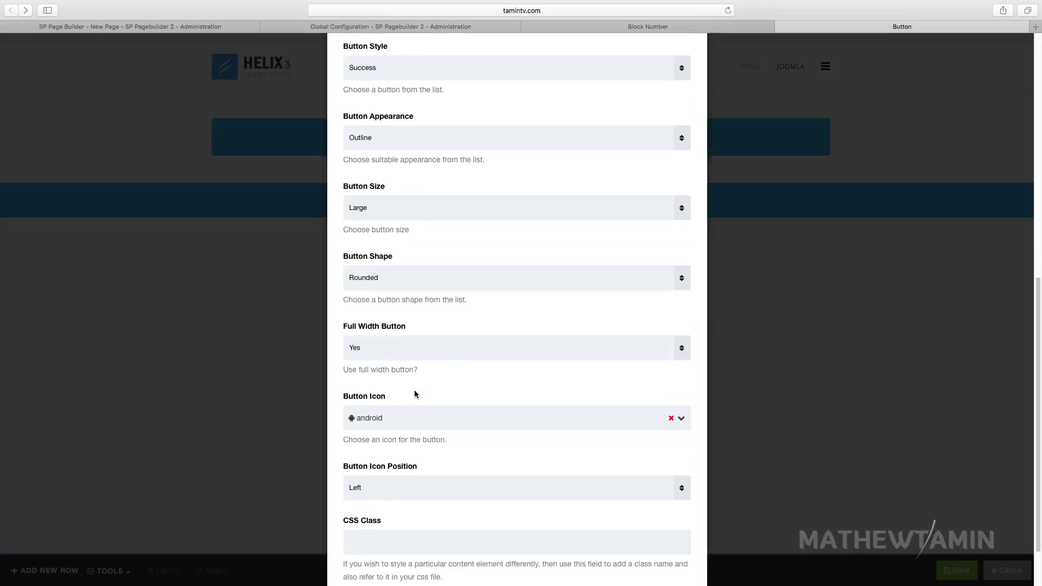
click(382, 350)
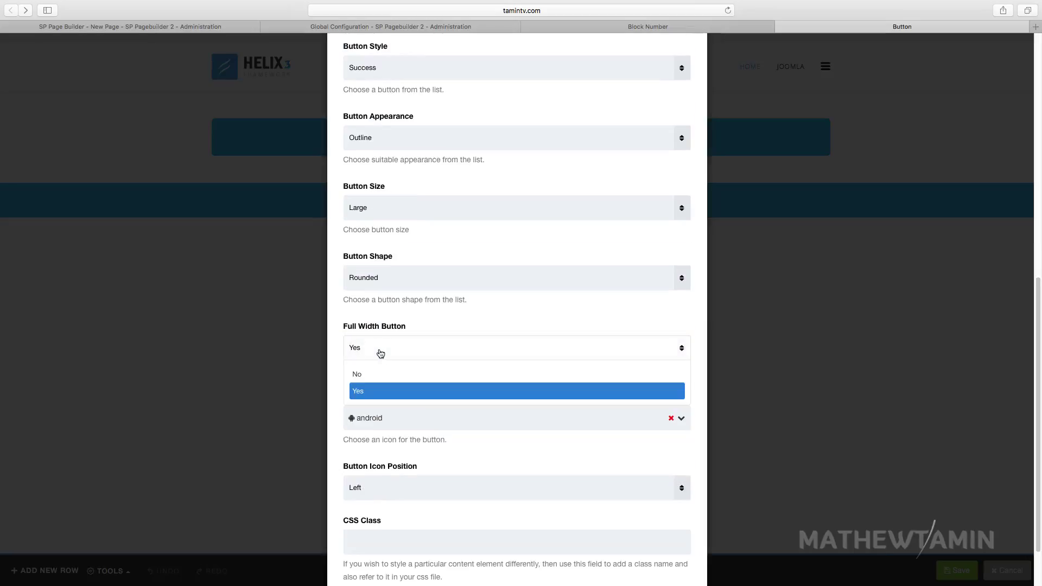
click(371, 380)
click(376, 273)
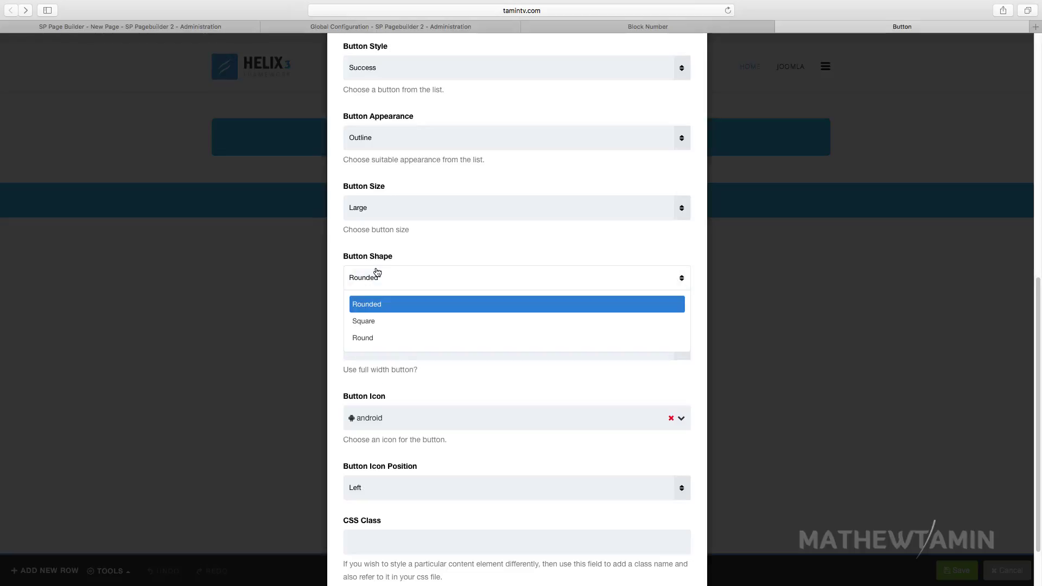
click(374, 325)
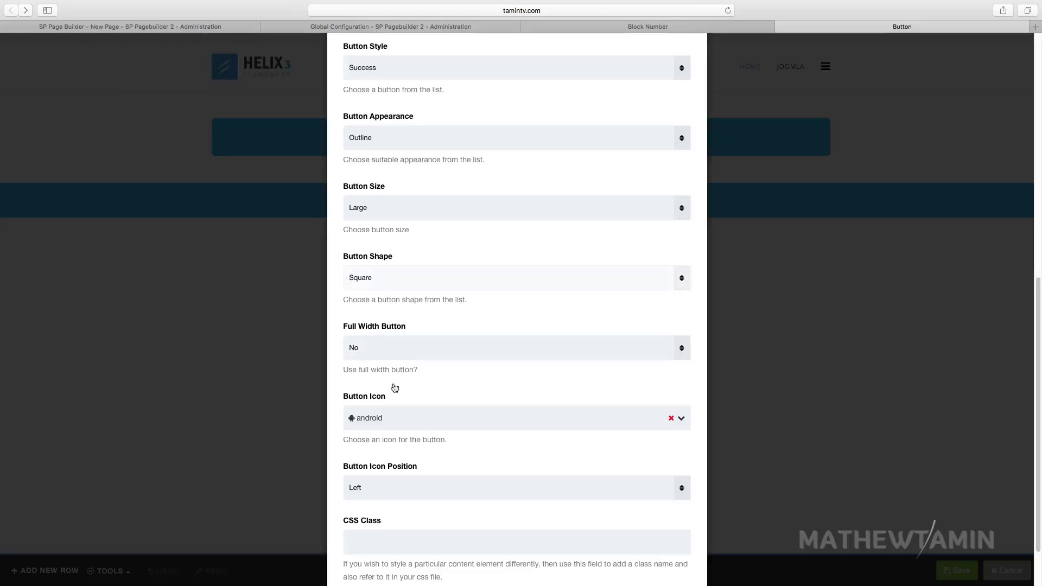
- Swap the icon for fa-arrow-circle-o-down placed on the right, then apply
scroll(412, 413, down, 3)
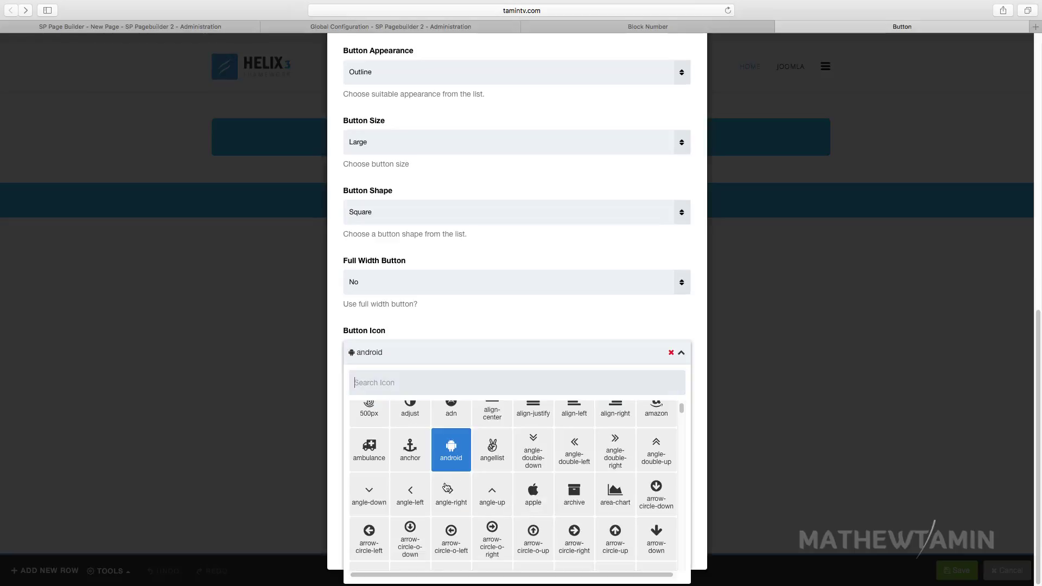
click(411, 542)
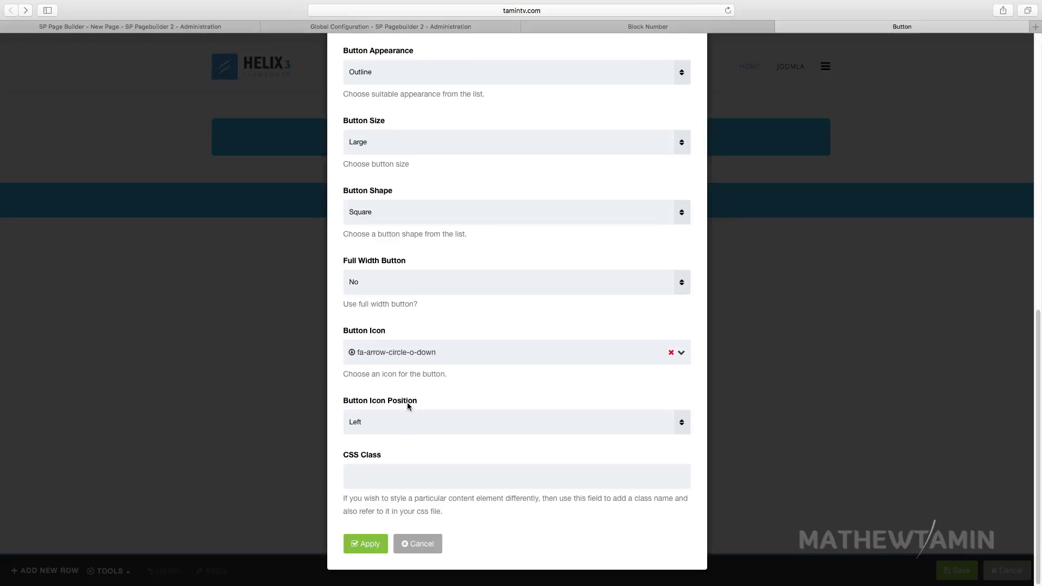
click(371, 428)
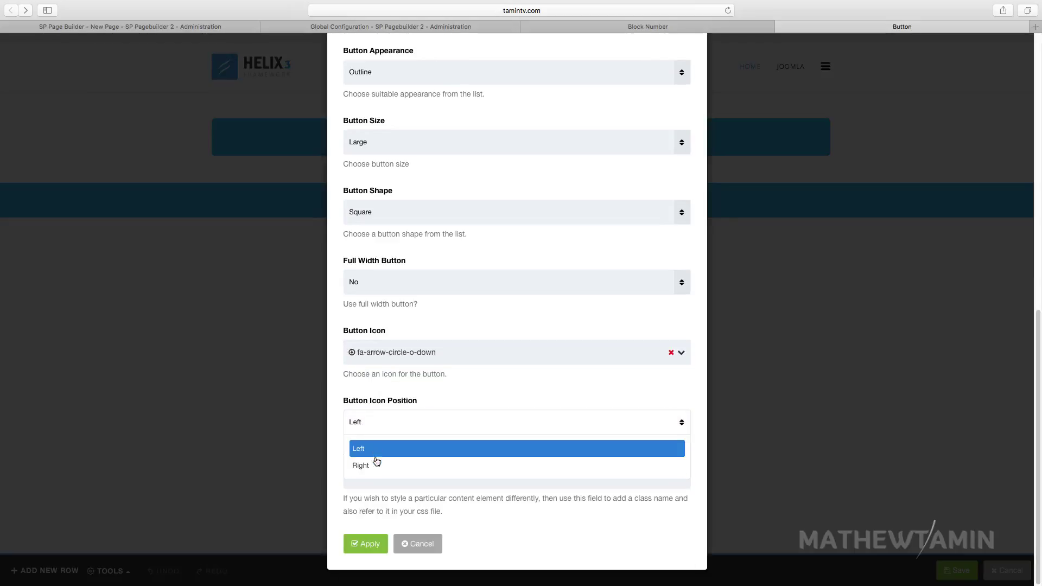
click(375, 464)
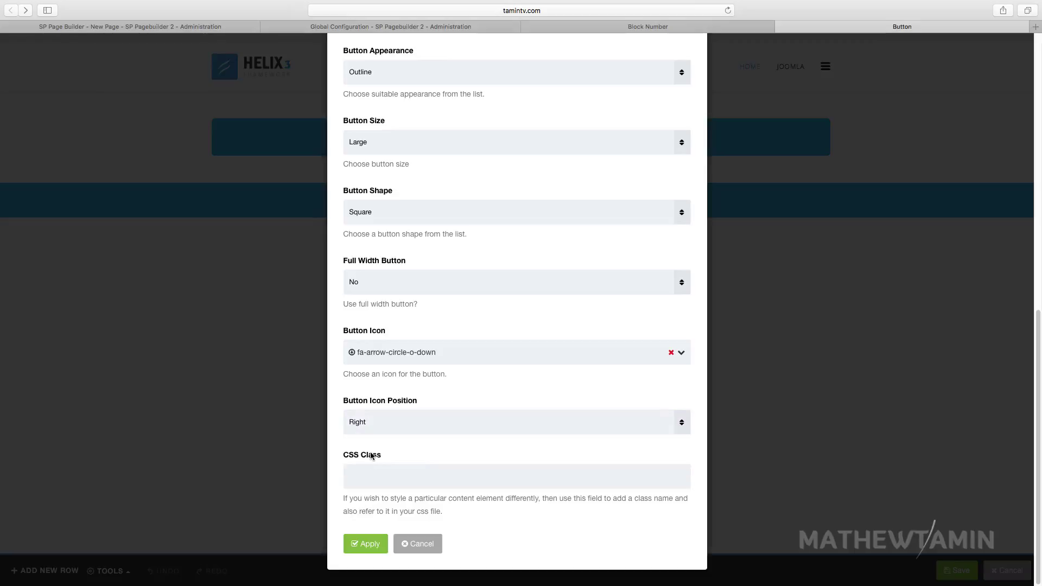
click(372, 544)
- Apply the icon changes, reopen the button settings, and switch Button Style to Custom
click(371, 544)
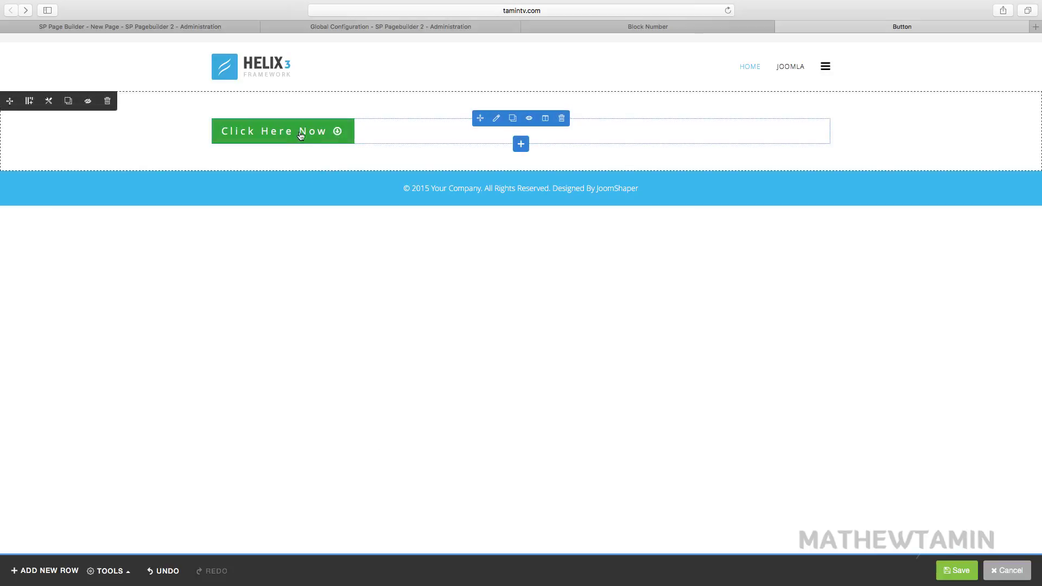
click(496, 117)
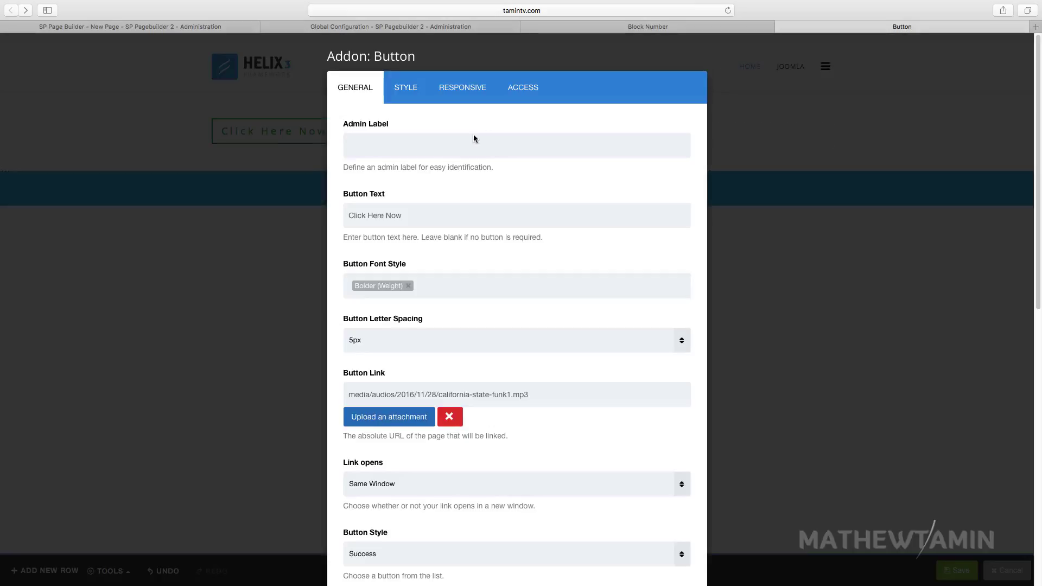
scroll(458, 290, down, 2)
scroll(557, 386, down, 9)
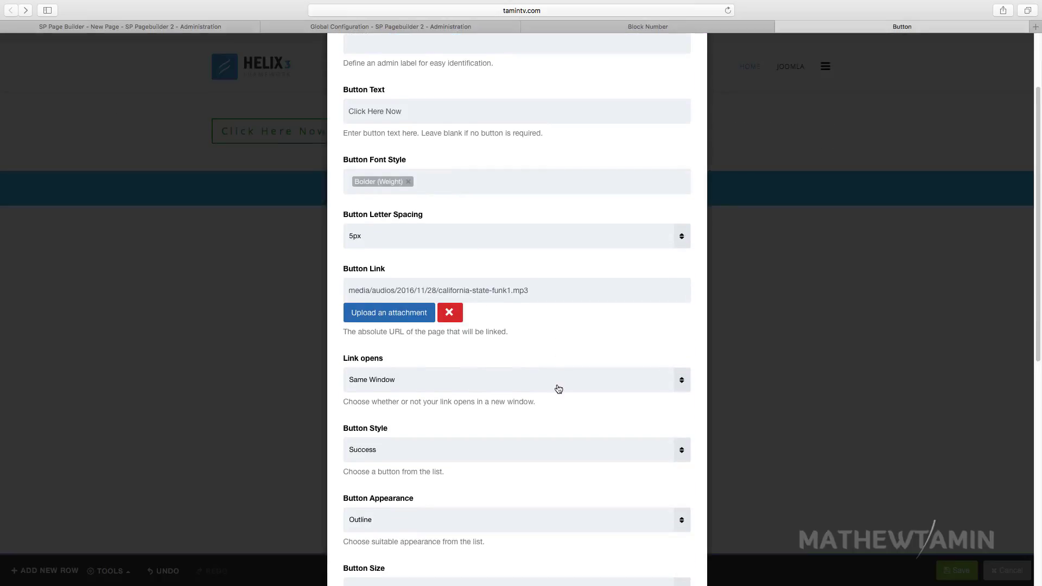
click(383, 267)
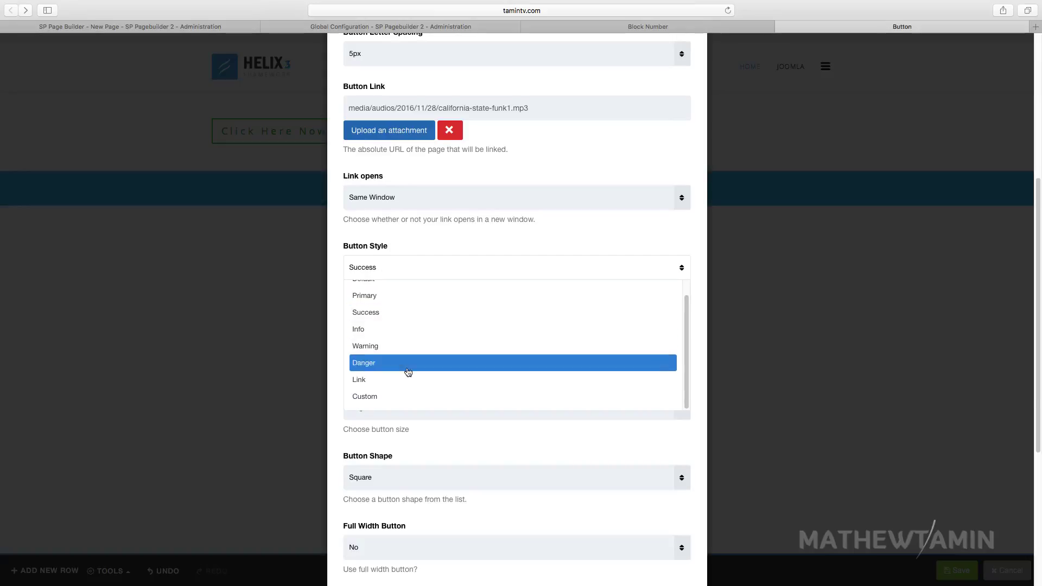
click(400, 397)
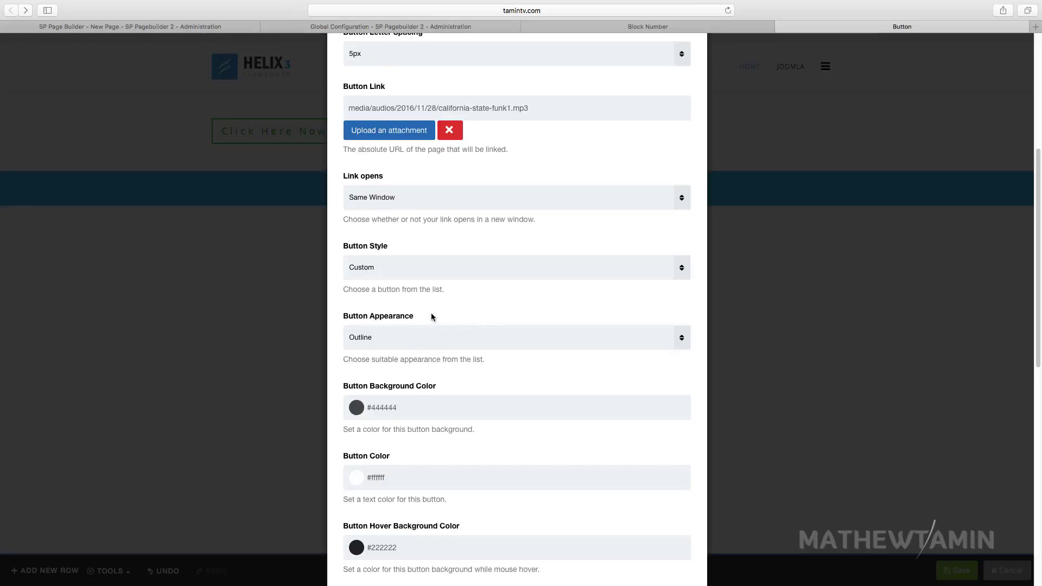
scroll(434, 315, down, 3)
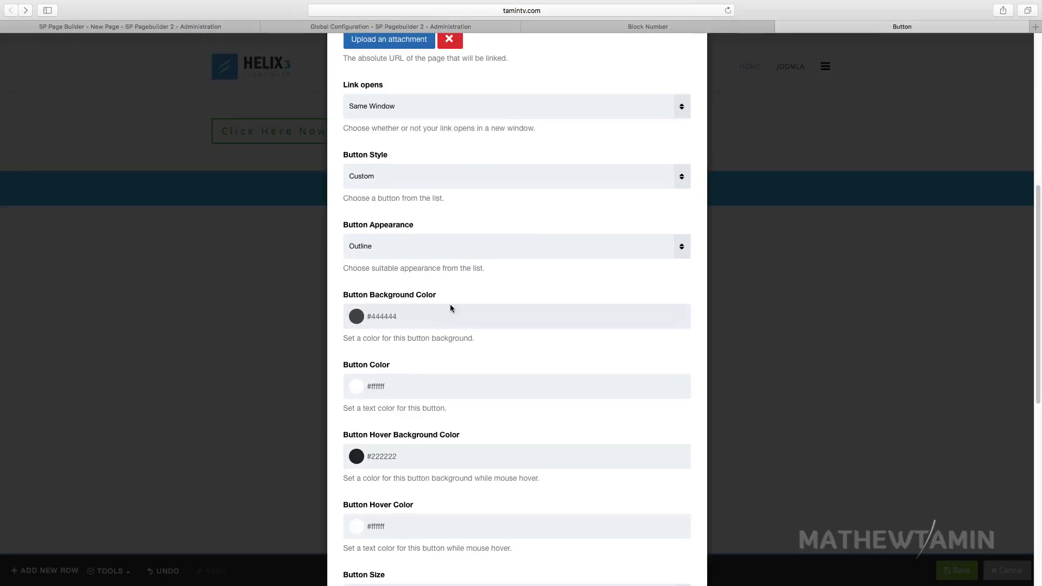
- Set the button background colour to dark red-brown rgba(138, 49, 4, 1)
click(421, 317)
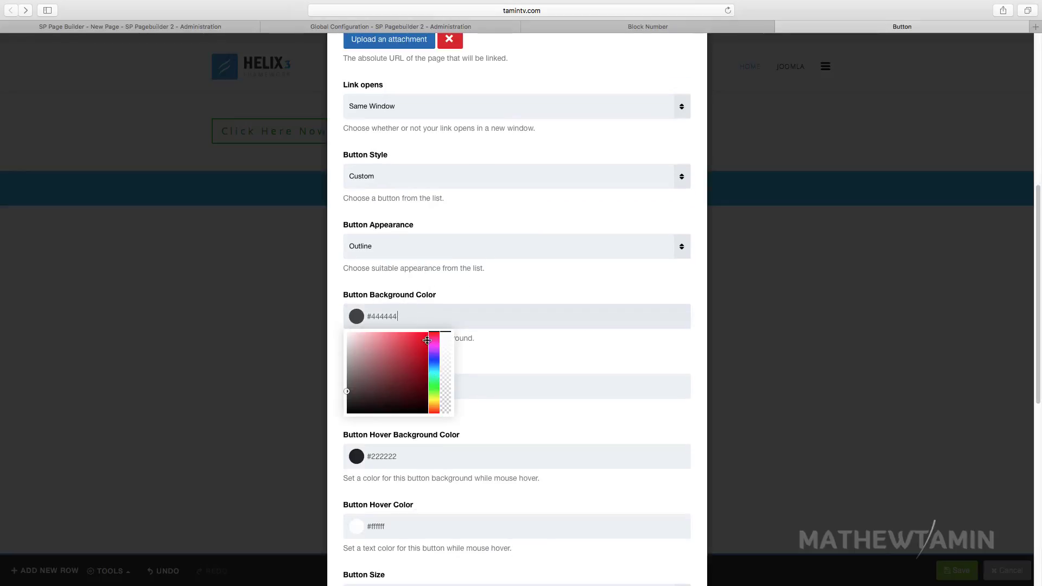
drag(435, 334, 438, 384)
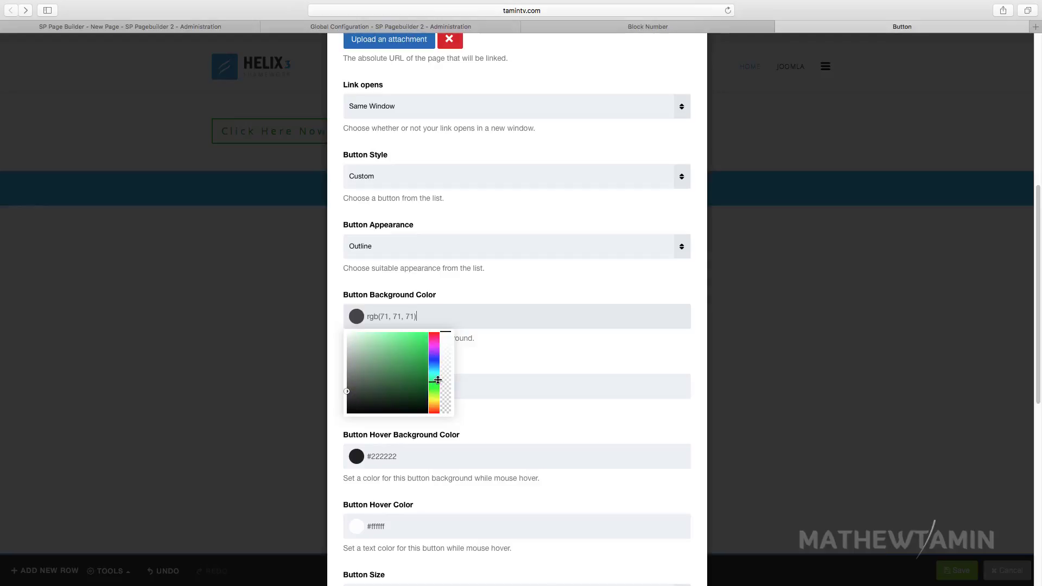
click(407, 181)
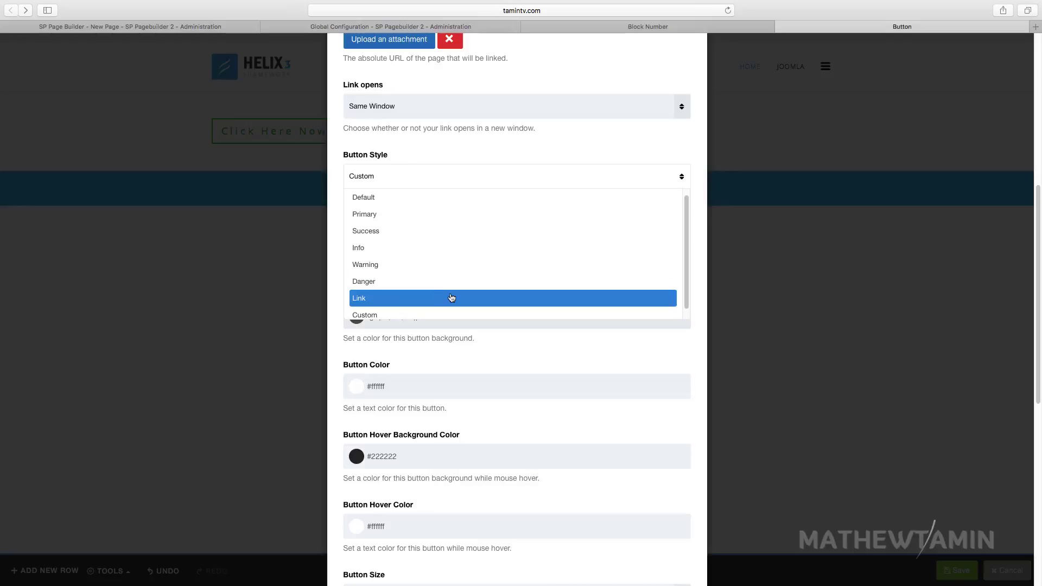
click(477, 348)
click(423, 323)
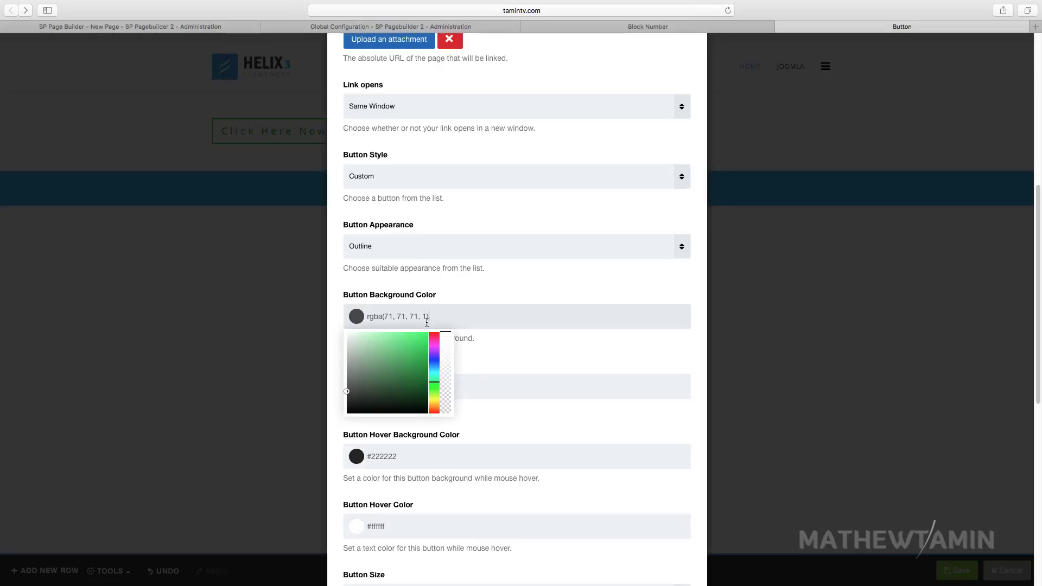
drag(438, 385, 438, 409)
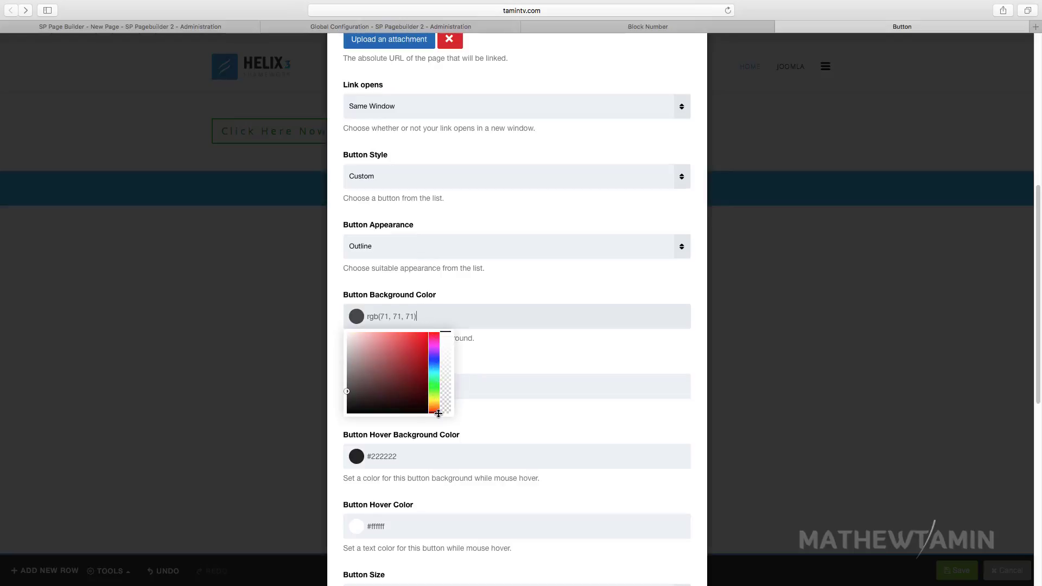
click(424, 370)
click(401, 306)
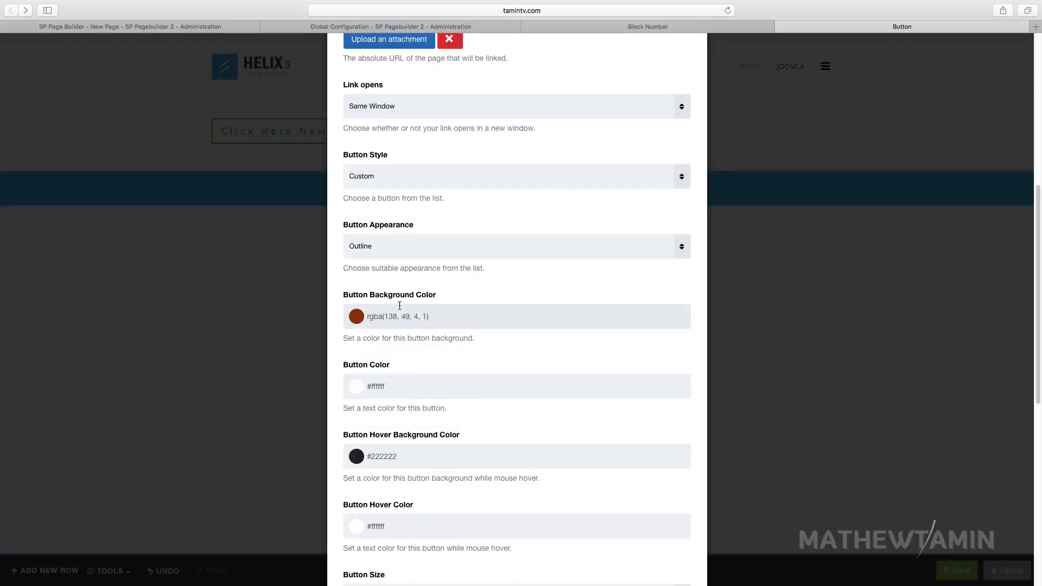
- Set the hover background colour to a brownish red, rgb(117, 61, 9)
scroll(399, 305, down, 4)
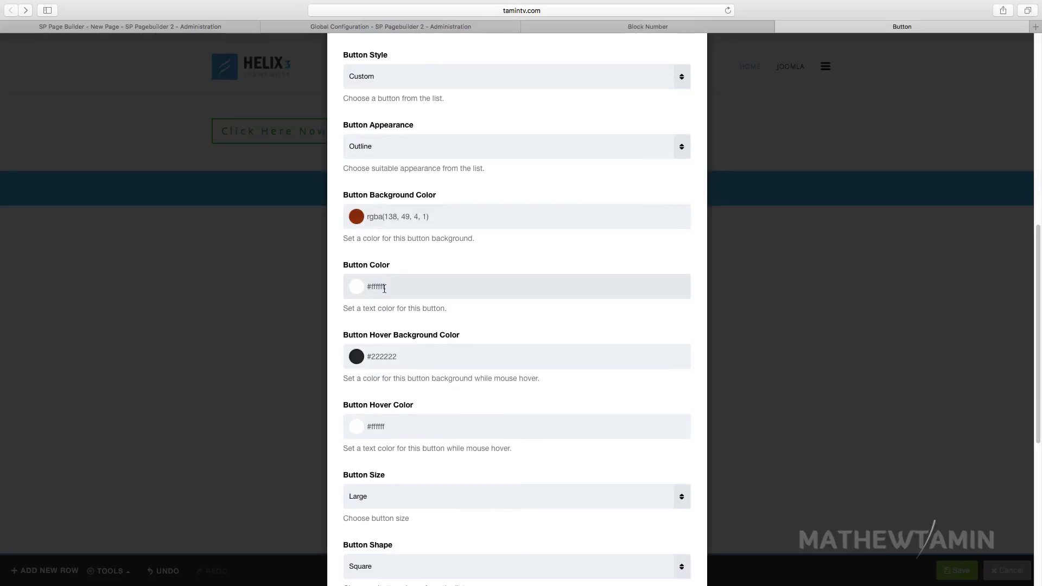
scroll(428, 343, down, 1)
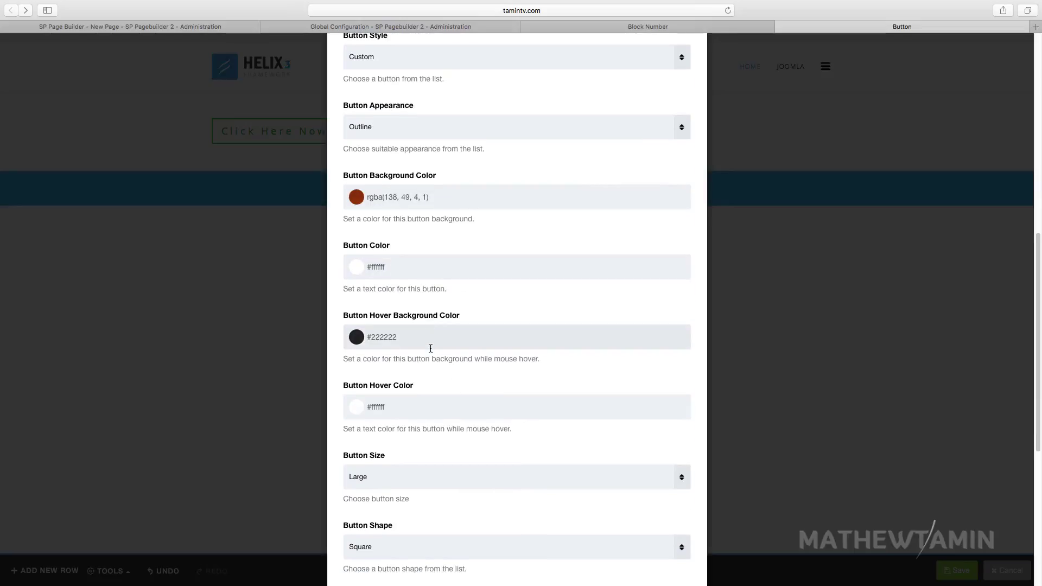
click(394, 339)
click(422, 397)
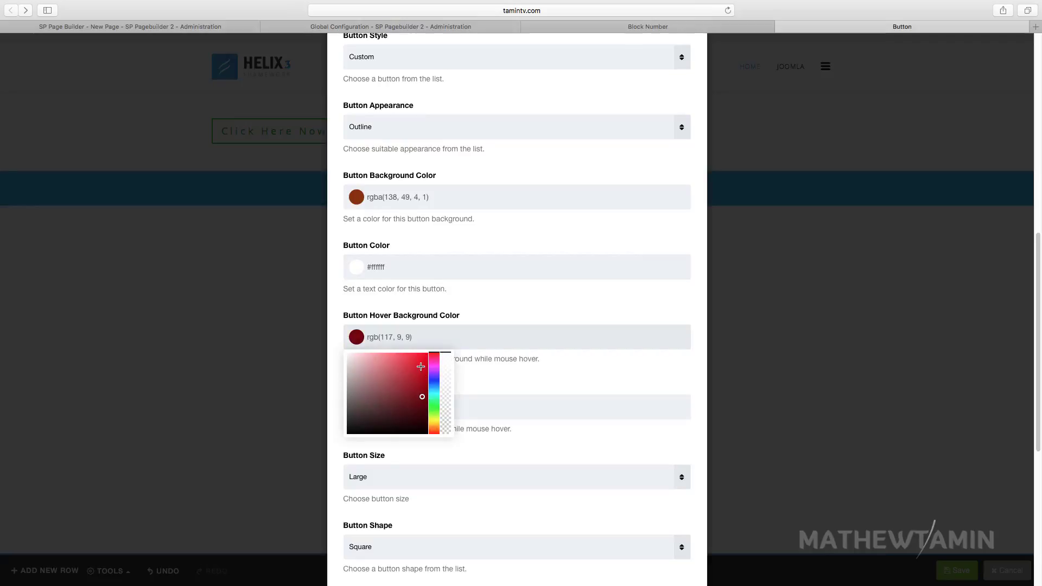
drag(434, 354, 434, 430)
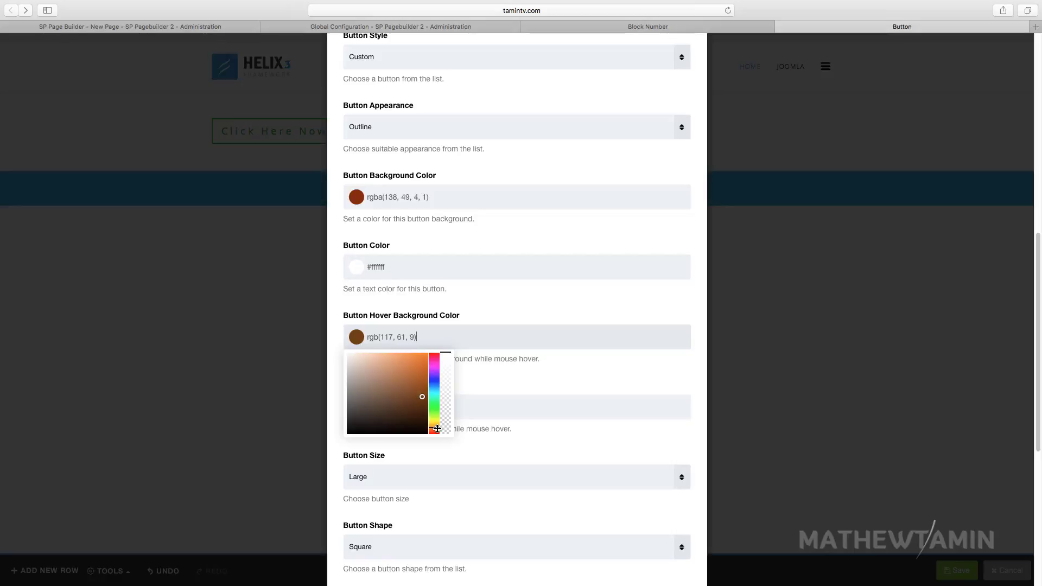
- Keep the brown hover colour and change the button shape to Round
click(470, 375)
scroll(471, 376, down, 2)
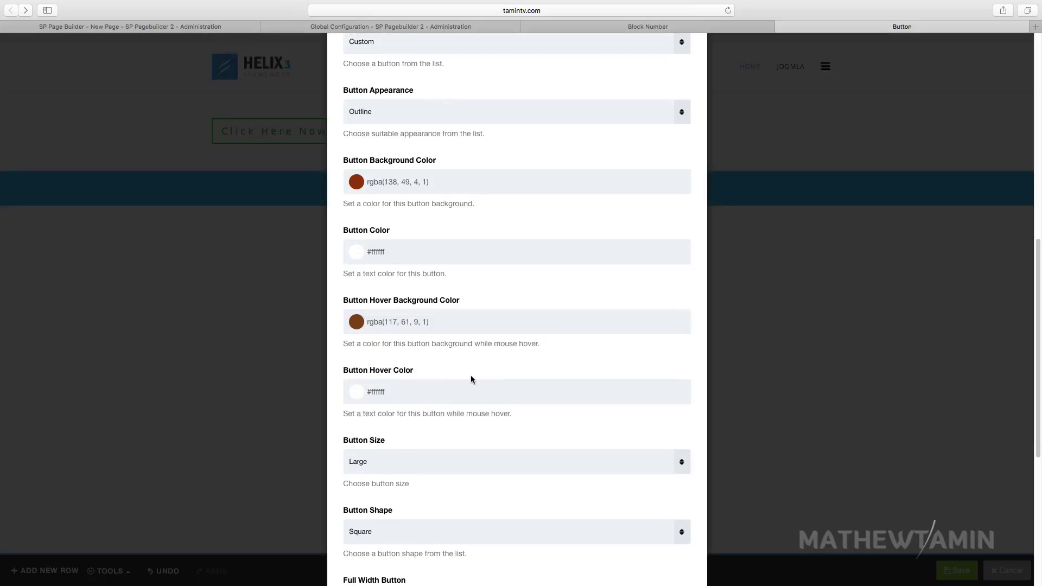
scroll(381, 365, down, 5)
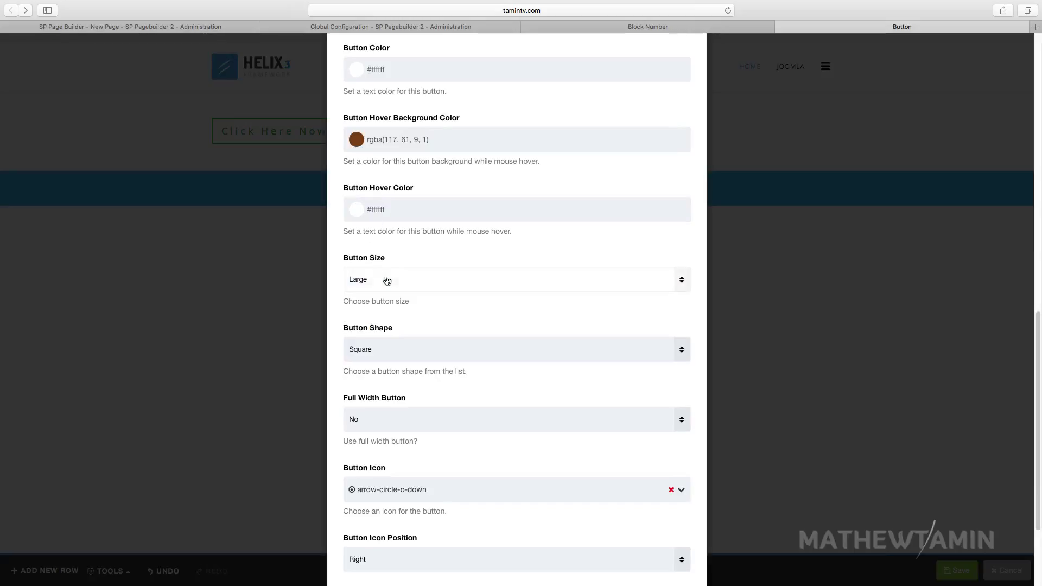
scroll(394, 345, down, 2)
click(387, 312)
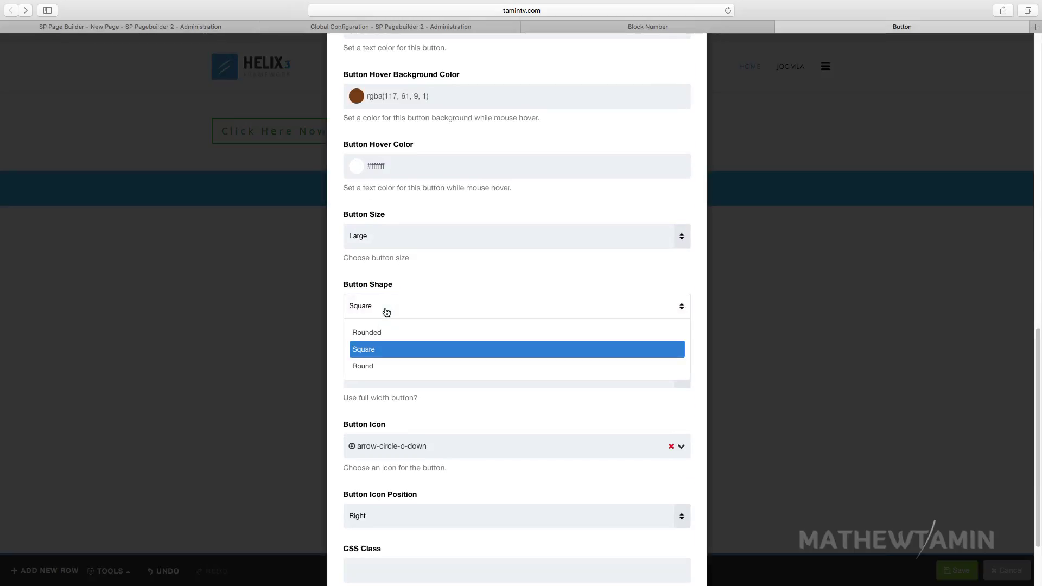
click(378, 366)
- Give the button a 3D appearance and apply the changes to the page
scroll(412, 409, down, 4)
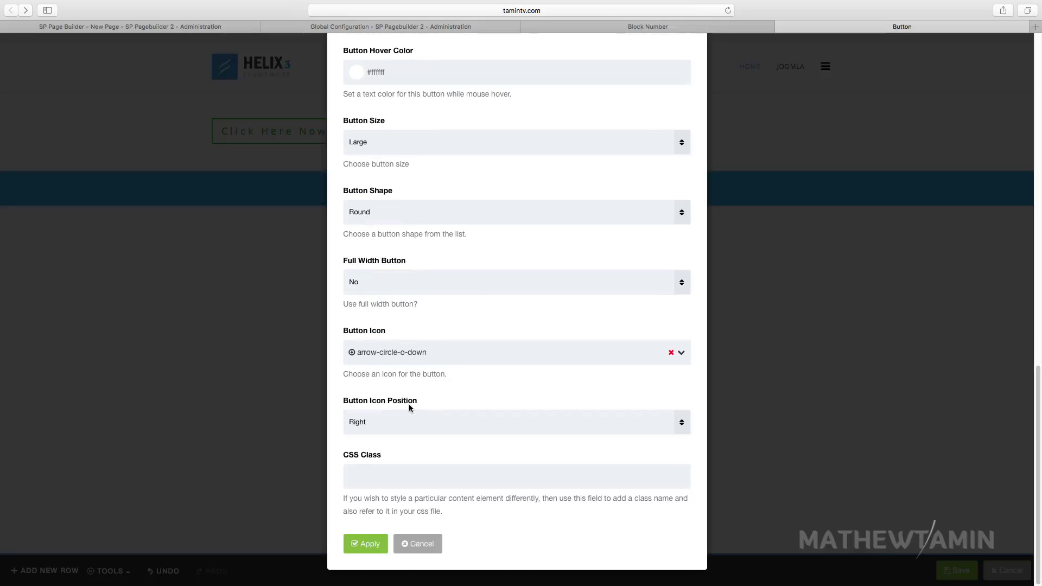
scroll(410, 407, up, 18)
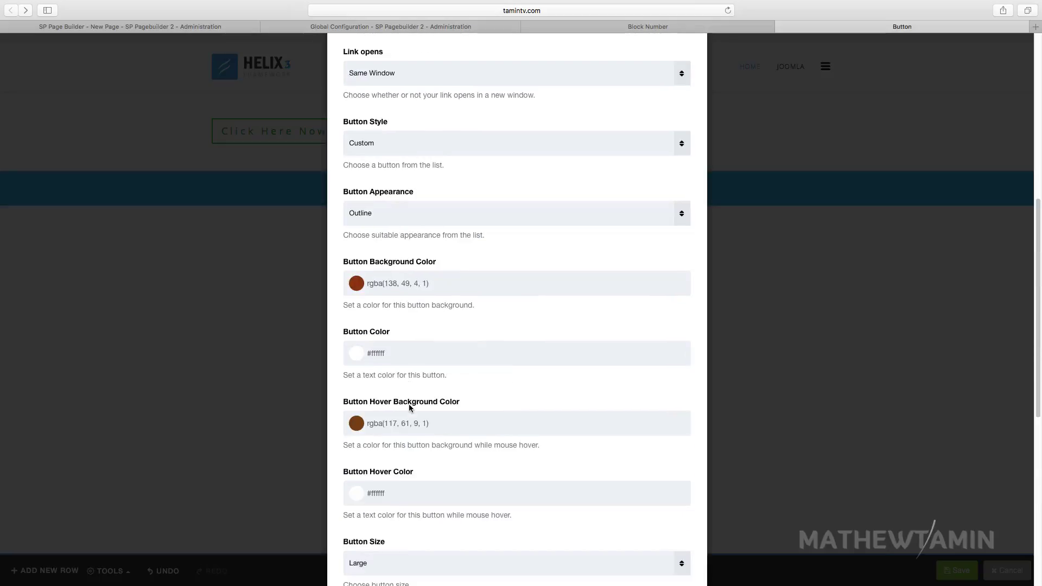
click(381, 239)
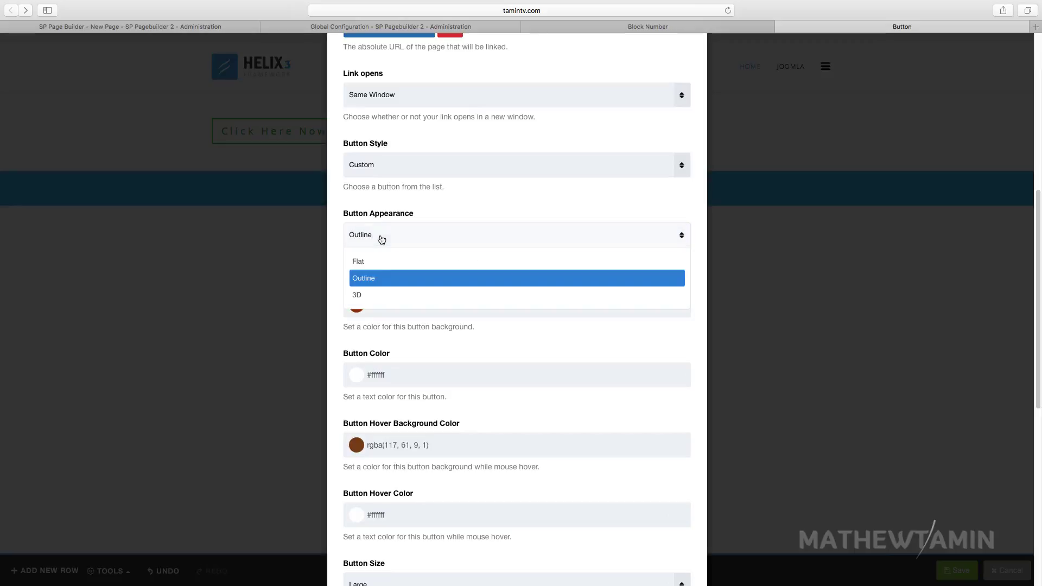
click(364, 298)
scroll(414, 380, down, 18)
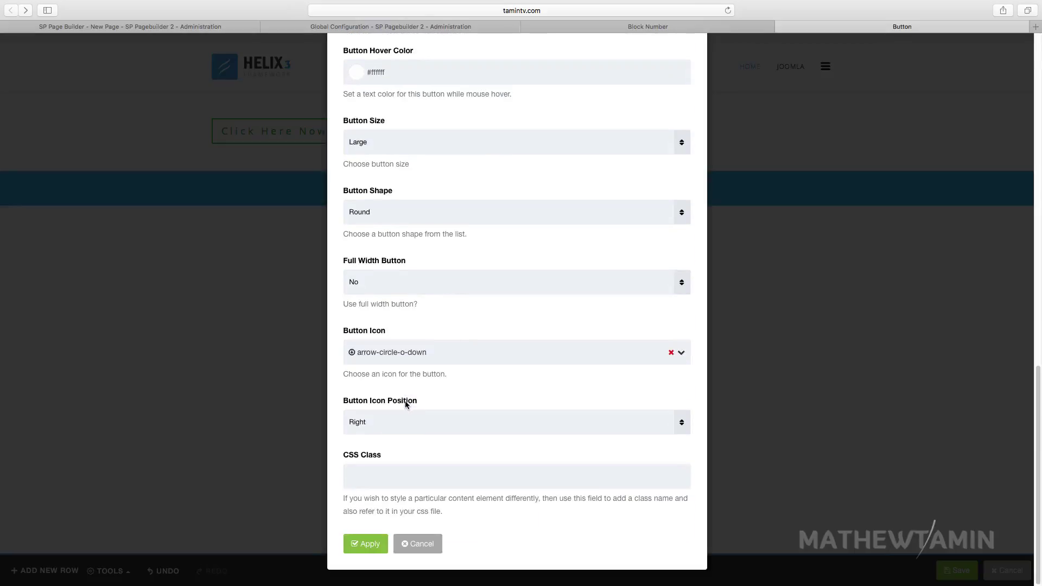
click(372, 545)
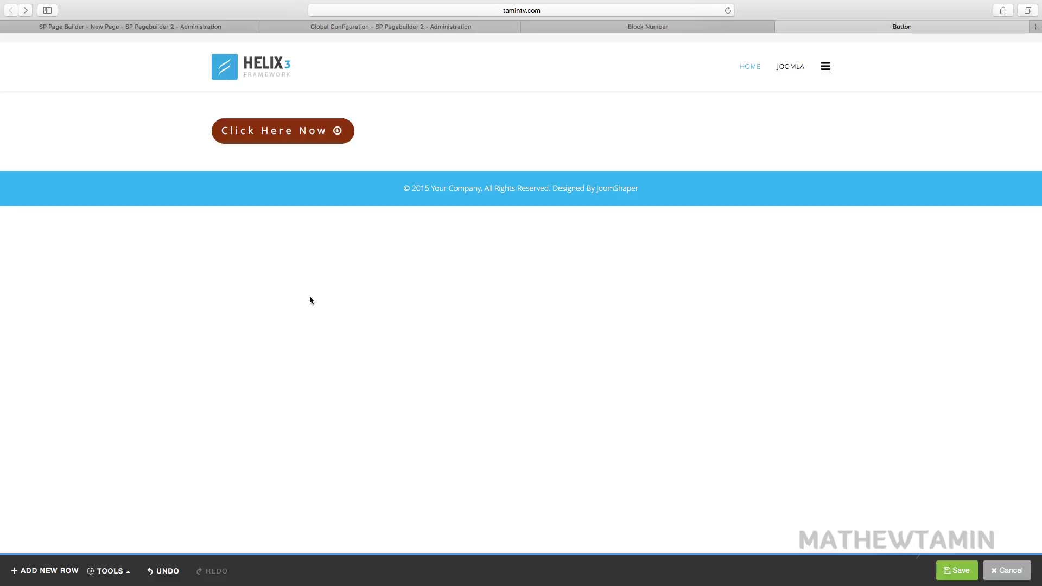